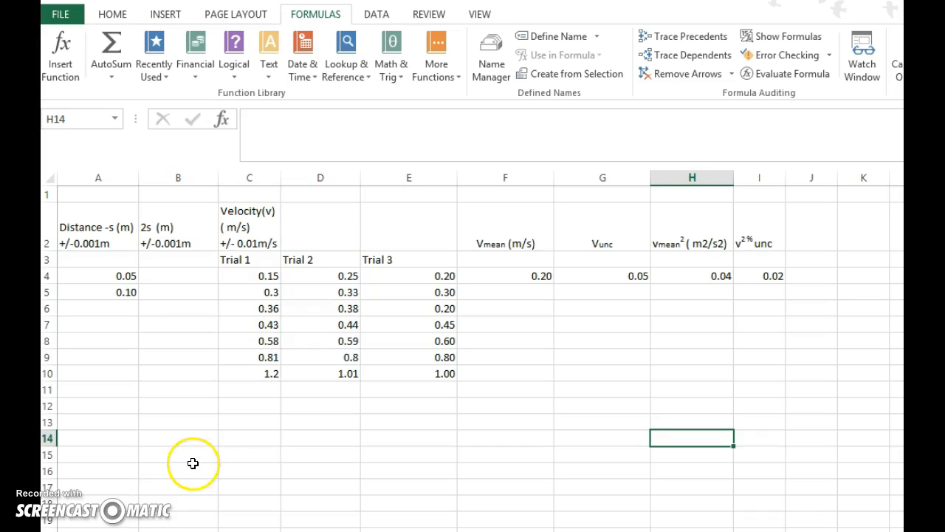
- Extend the distance series from A4:A5 down through A10 in 0.05 m increments
{"action": "left_click", "coordinate": [114, 260]}
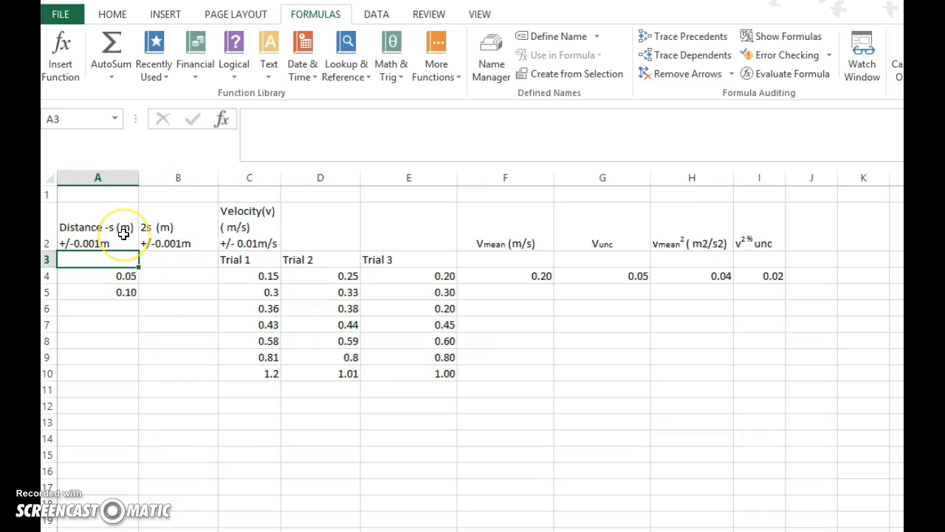
{"action": "left_click", "coordinate": [123, 239]}
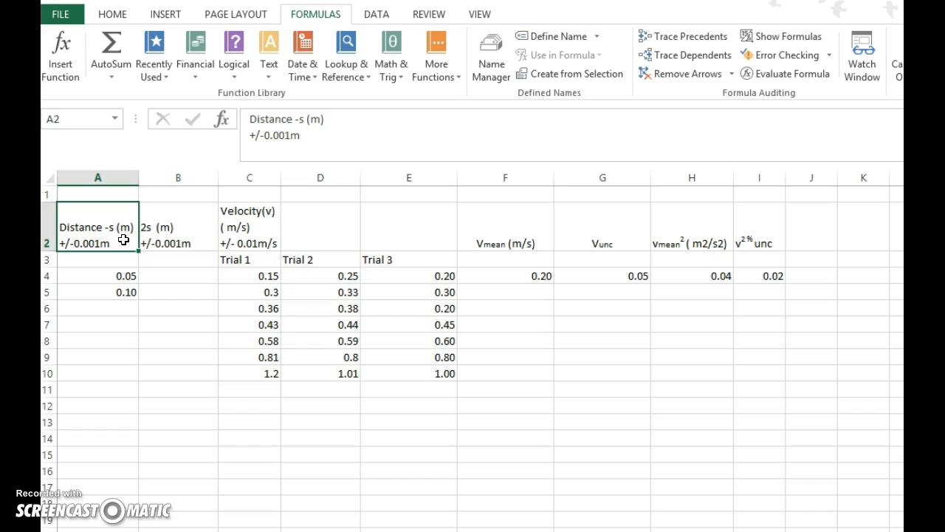
{"action": "left_click", "coordinate": [121, 276]}
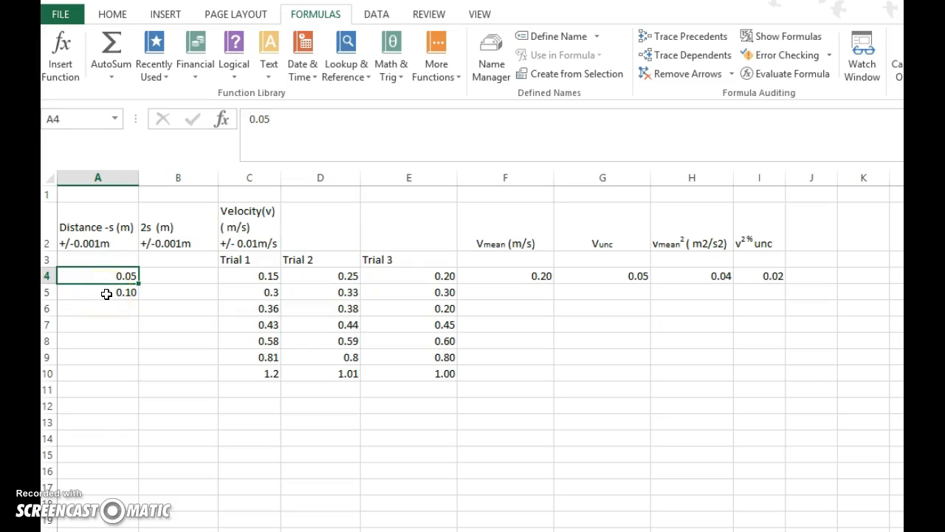
{"action": "left_click", "coordinate": [115, 295]}
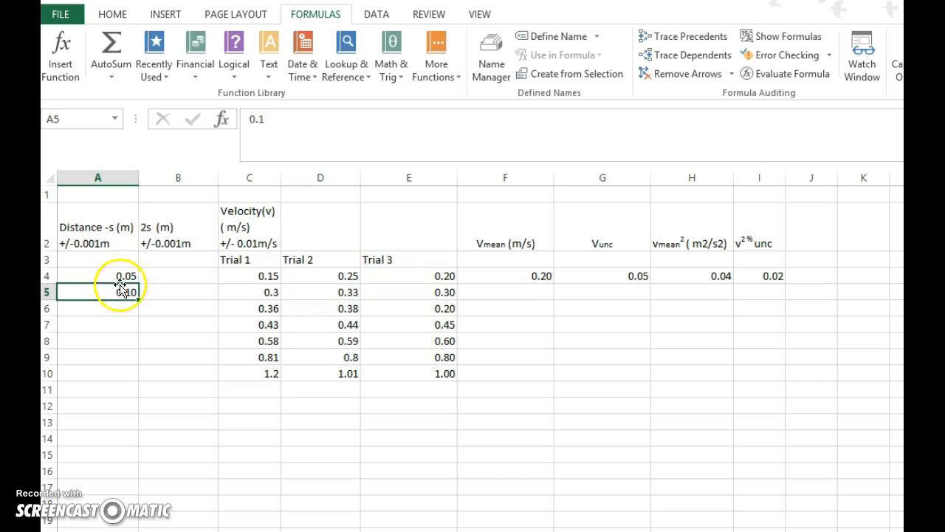
{"action": "left_click_drag", "start_coordinate": [127, 275], "coordinate": [130, 294]}
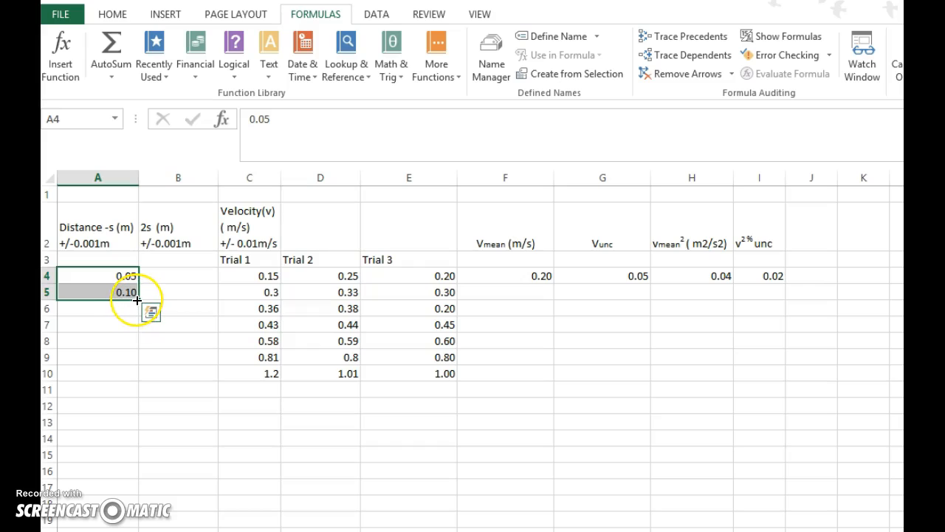
{"action": "left_click_drag", "start_coordinate": [138, 300], "coordinate": [141, 375]}
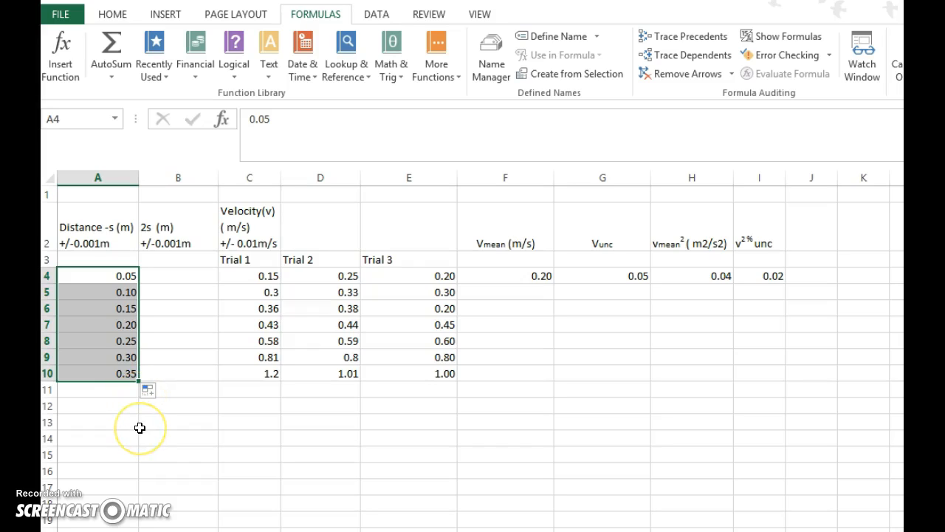
- Calculate the 2s column by entering =A4*2 in B4 and filling the formula down to B10
{"action": "left_click", "coordinate": [190, 272]}
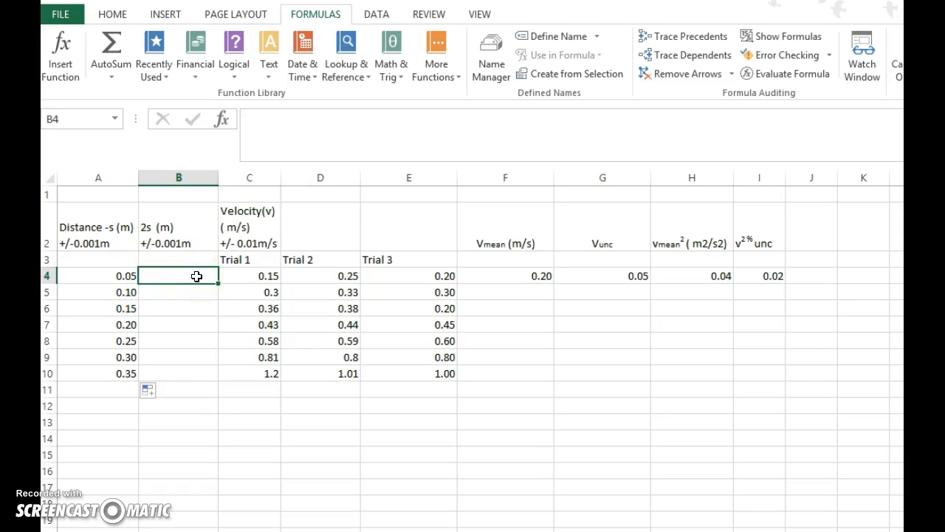
{"action": "type", "text": "="}
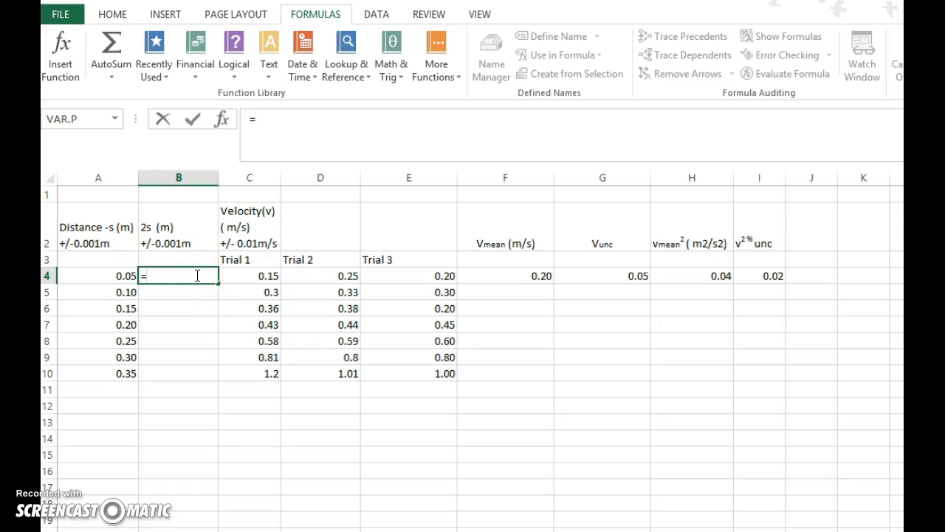
{"action": "left_click", "coordinate": [114, 281]}
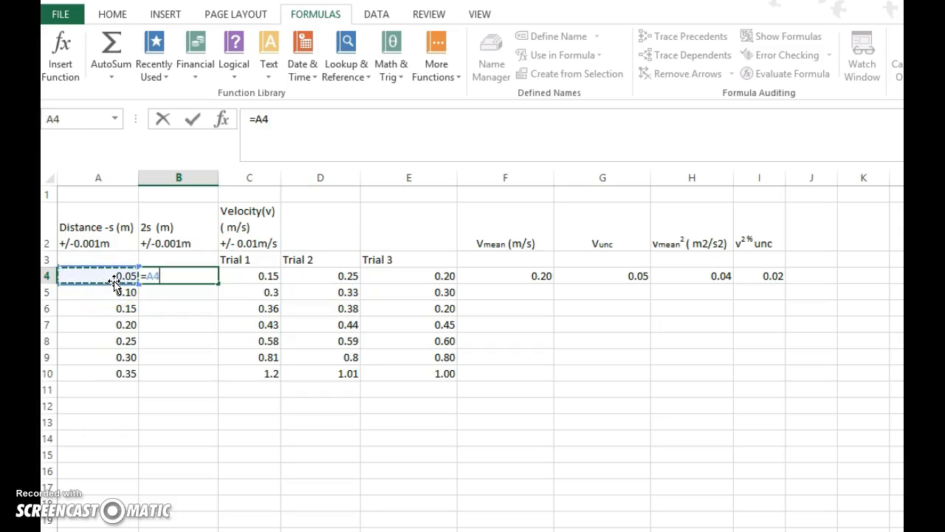
{"action": "type", "text": "*2"}
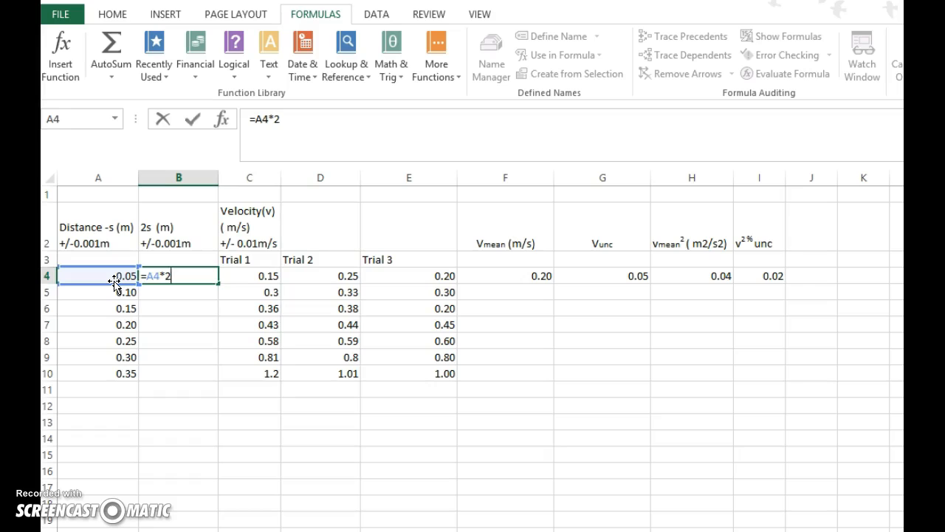
{"action": "key", "text": "Return"}
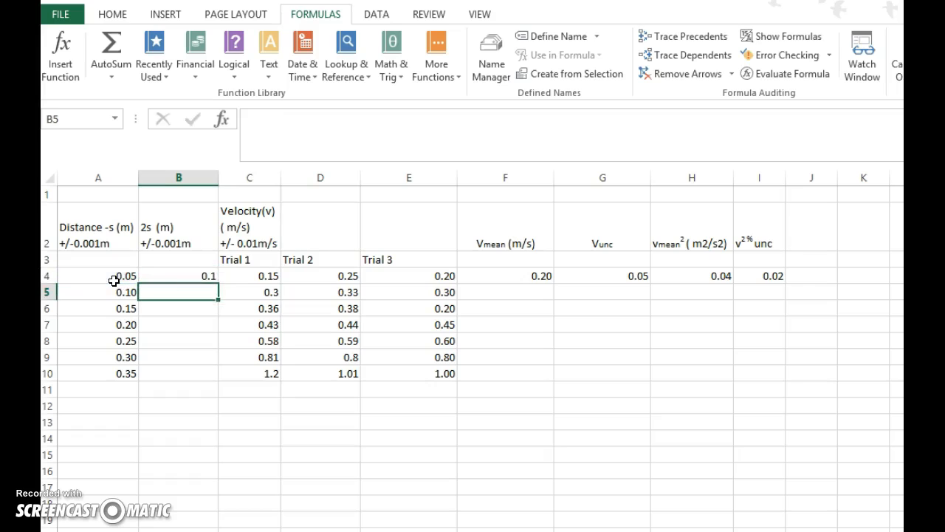
{"action": "left_click", "coordinate": [209, 276]}
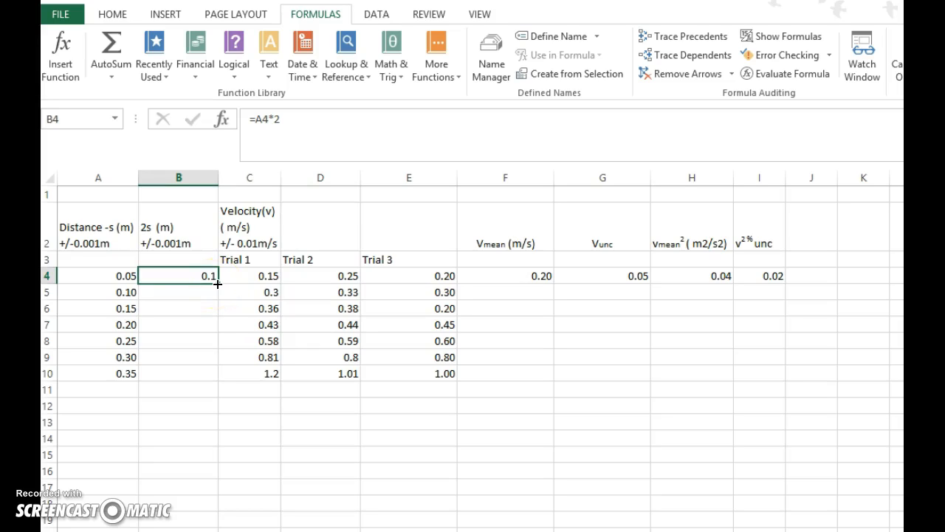
{"action": "left_click_drag", "start_coordinate": [218, 283], "coordinate": [210, 387]}
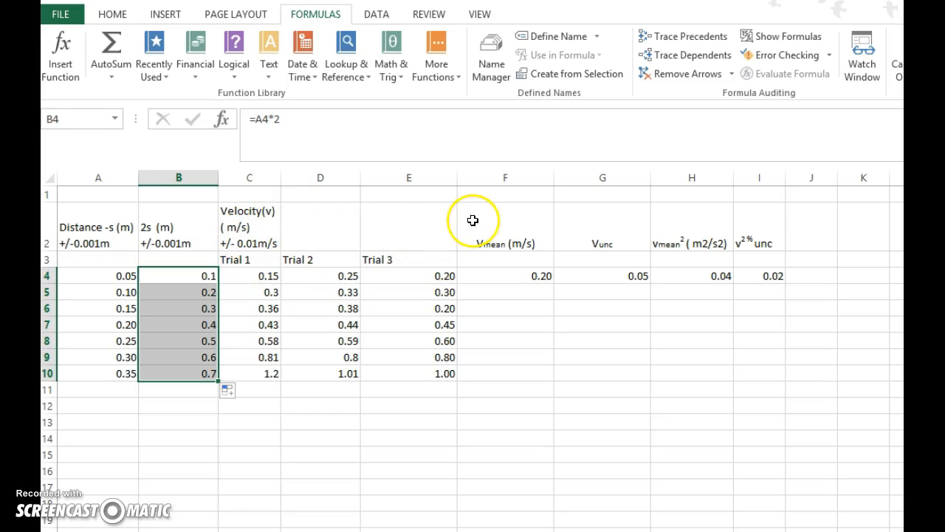
- Merge and center the Velocity header across C2:E2, above the three trial columns
{"action": "left_click_drag", "start_coordinate": [255, 232], "coordinate": [376, 232]}
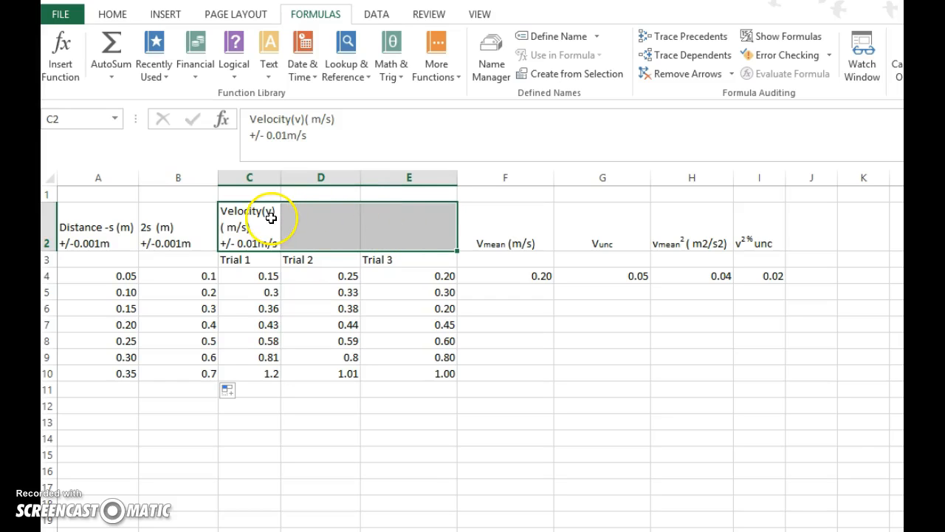
{"action": "left_click", "coordinate": [115, 15]}
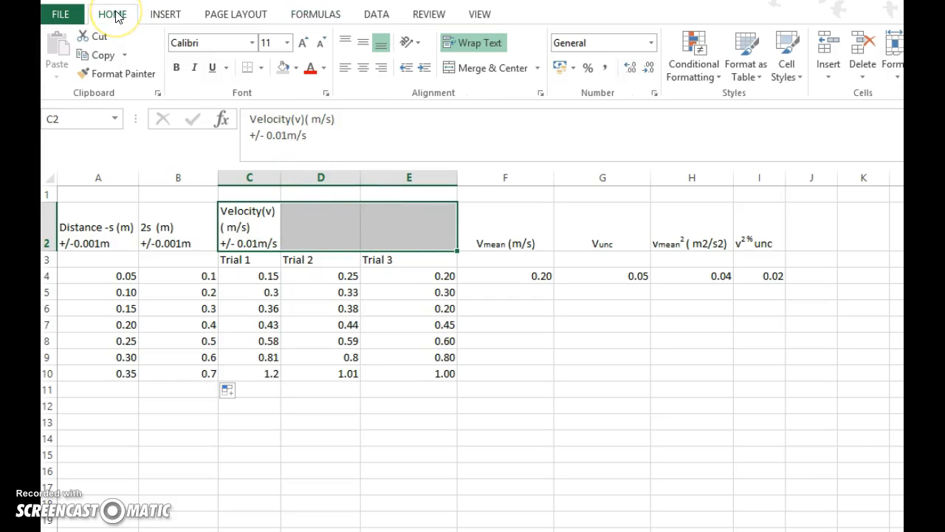
{"action": "left_click", "coordinate": [493, 68]}
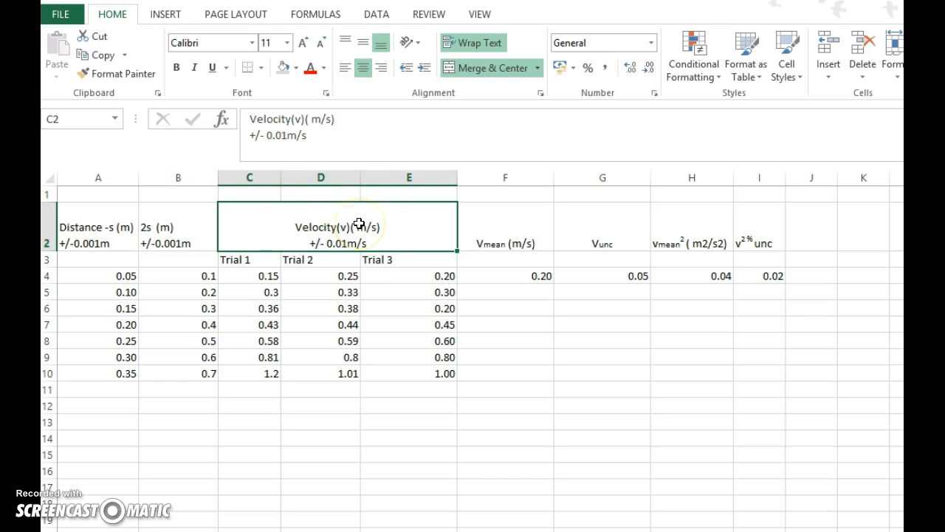
{"action": "left_click", "coordinate": [337, 406]}
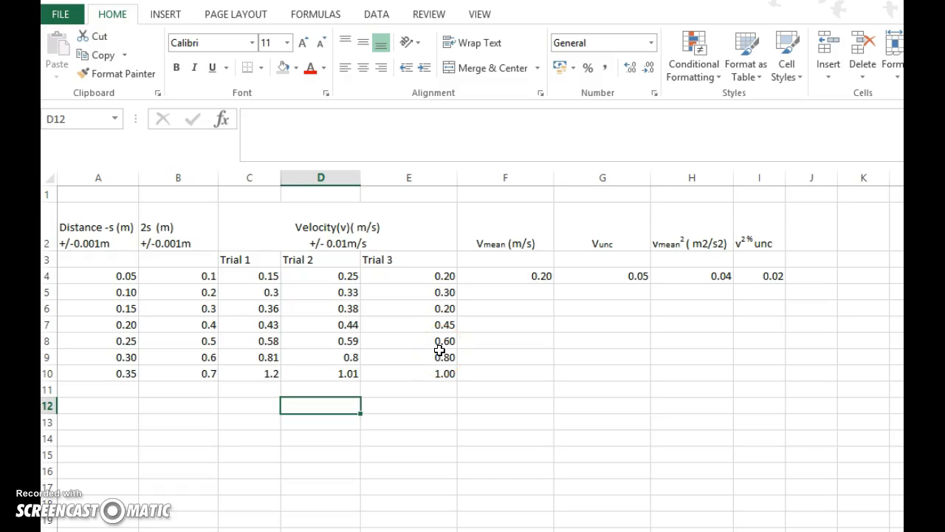
- Apply All Borders to the whole data table in A2:I10
{"action": "left_click_drag", "start_coordinate": [118, 233], "coordinate": [737, 378]}
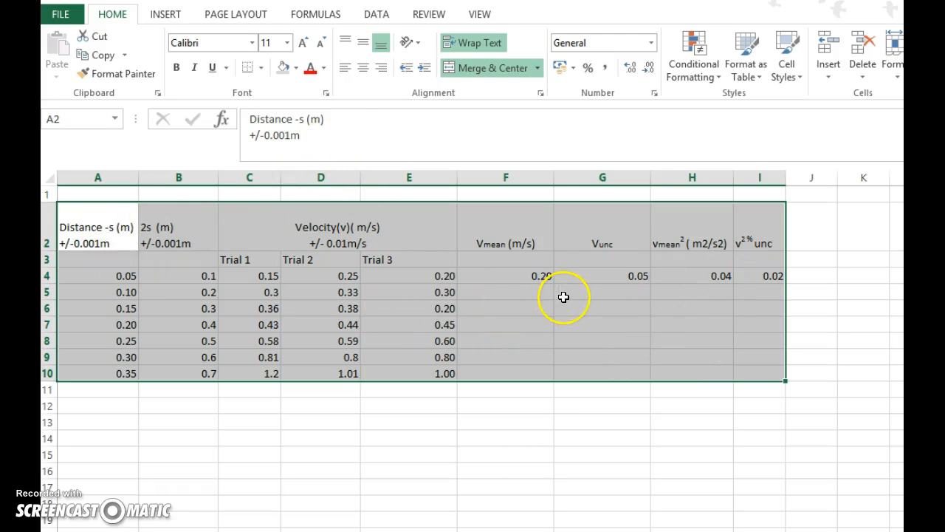
{"action": "left_click", "coordinate": [260, 71]}
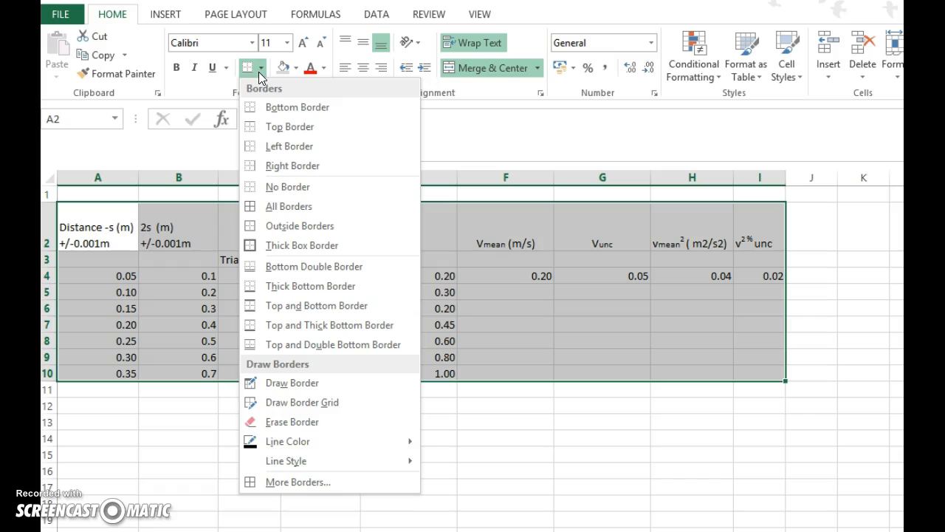
{"action": "left_click", "coordinate": [278, 207]}
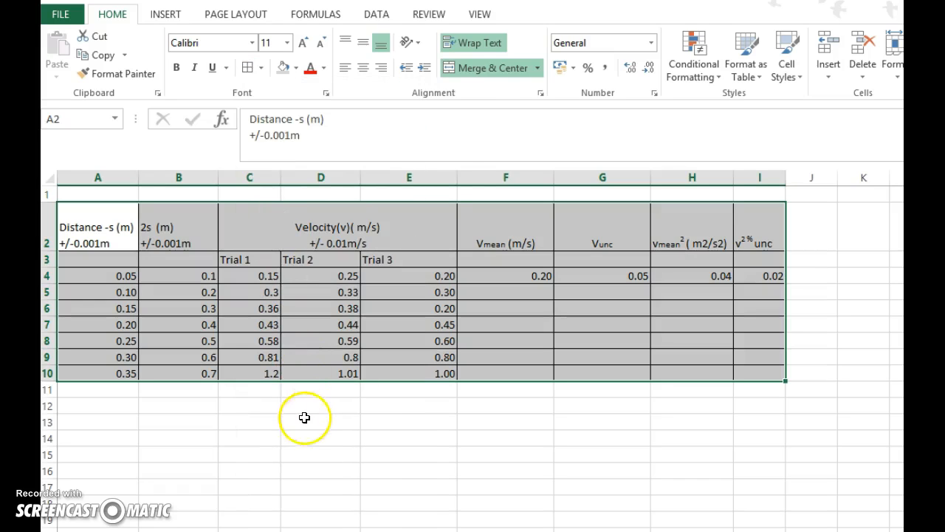
- Give the header row A2:I2 a Thick Box Border and a light gray fill
{"action": "left_click", "coordinate": [121, 240]}
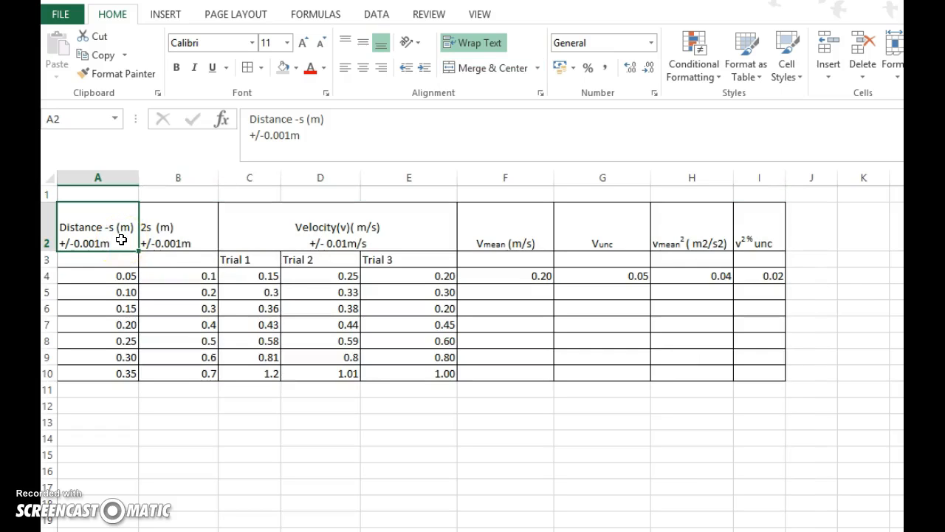
{"action": "left_click_drag", "start_coordinate": [121, 239], "coordinate": [741, 248]}
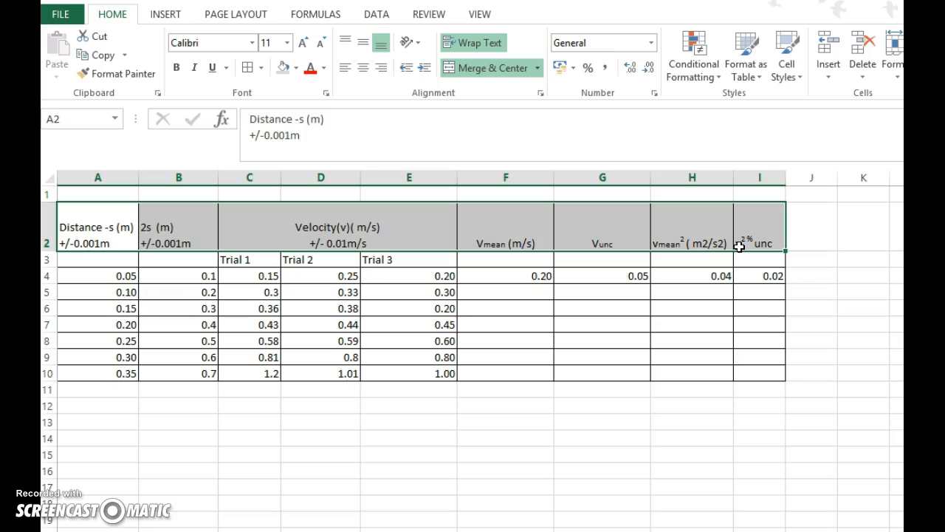
{"action": "left_click", "coordinate": [261, 67]}
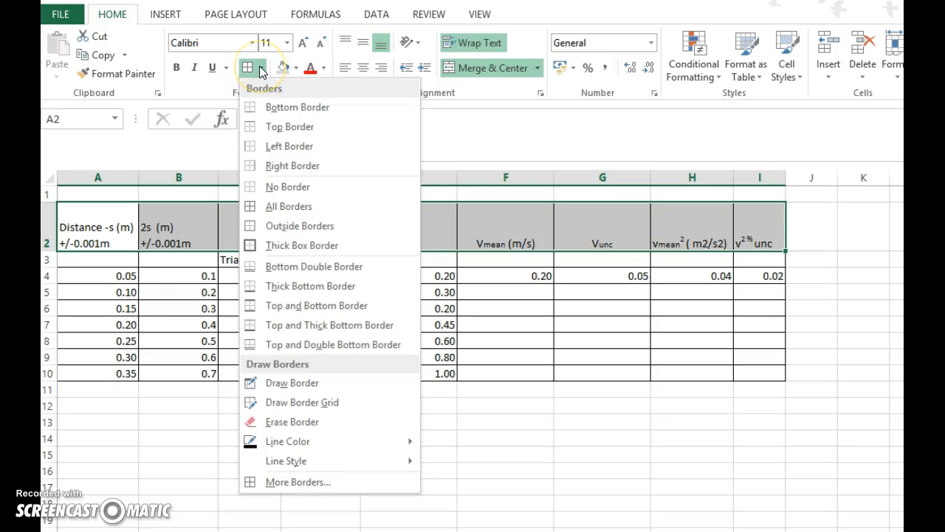
{"action": "left_click", "coordinate": [280, 244]}
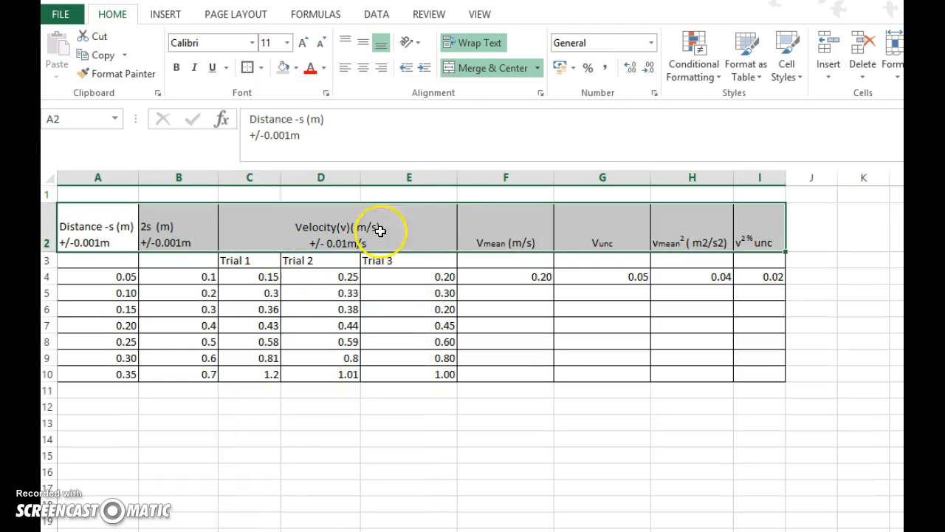
{"action": "left_click", "coordinate": [282, 67]}
{"action": "left_click", "coordinate": [340, 441]}
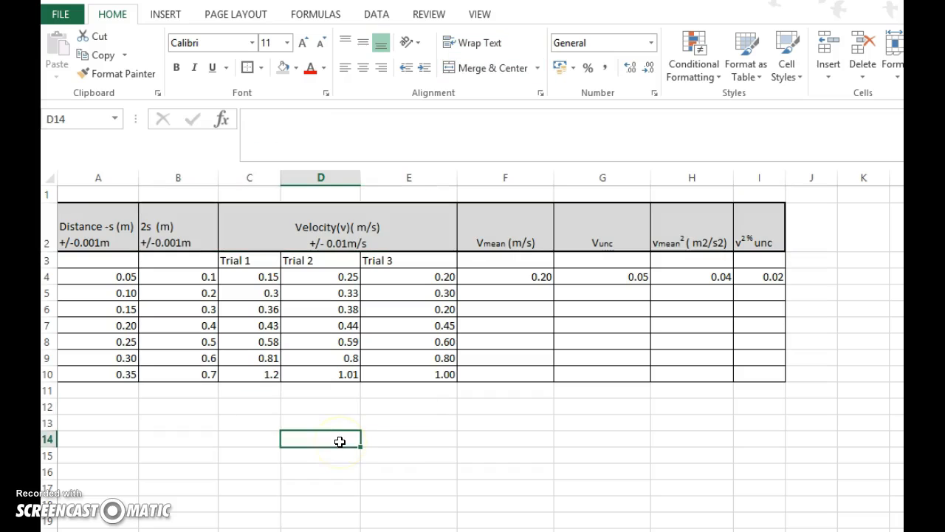
- Shade the Trial 1 to Trial 3 labels in C3:E3 with the same light gray fill
{"action": "left_click_drag", "start_coordinate": [244, 255], "coordinate": [376, 256]}
{"action": "left_click", "coordinate": [281, 68]}
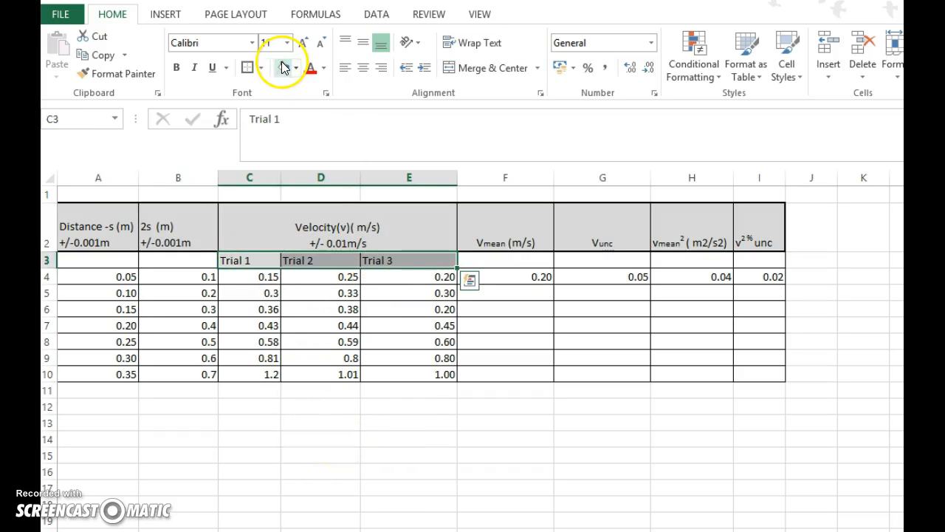
{"action": "left_click", "coordinate": [464, 475]}
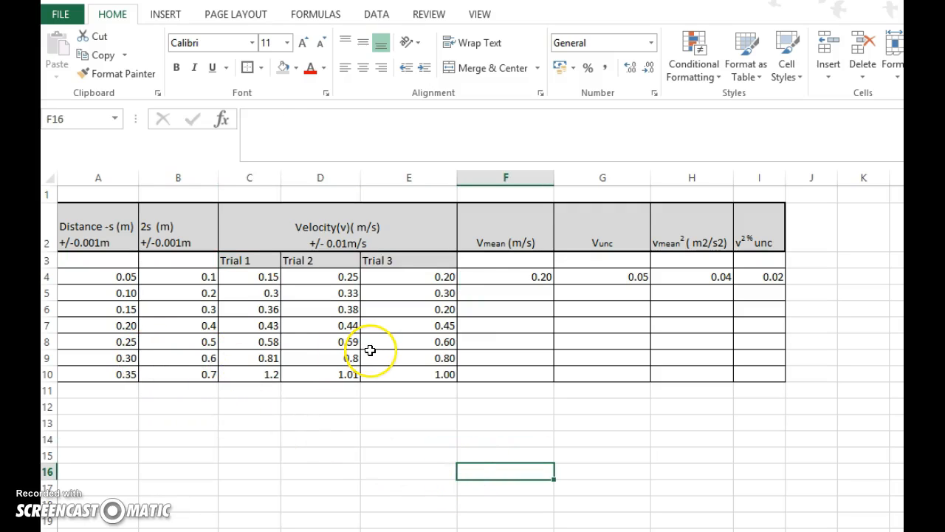
- Replace the mean velocity formula in F4 with a newly entered =AVERAGE(C4:E4)
{"action": "left_click", "coordinate": [535, 278]}
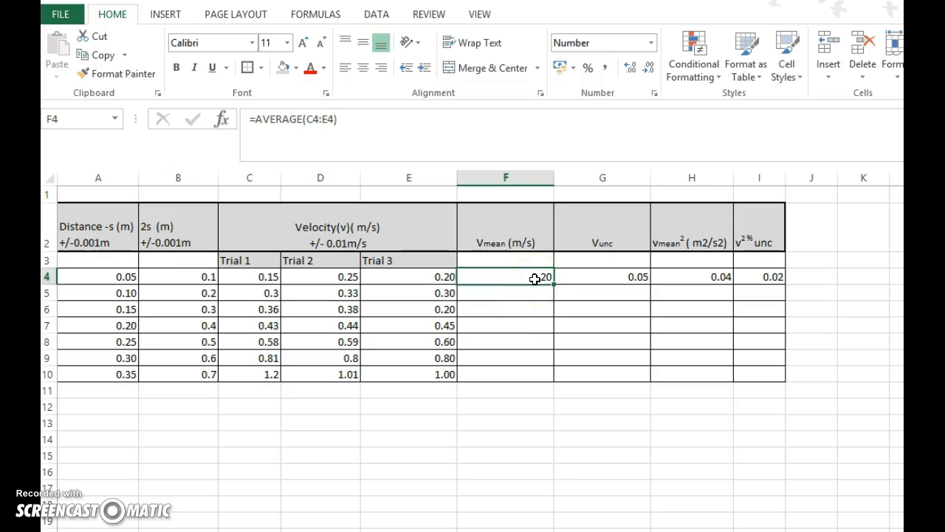
{"action": "key", "text": "Delete"}
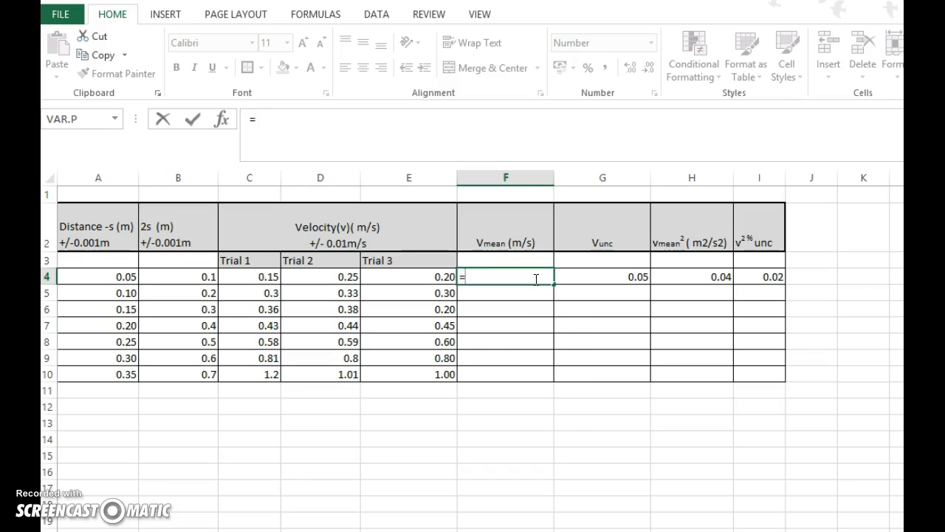
{"action": "type", "text": "ave"}
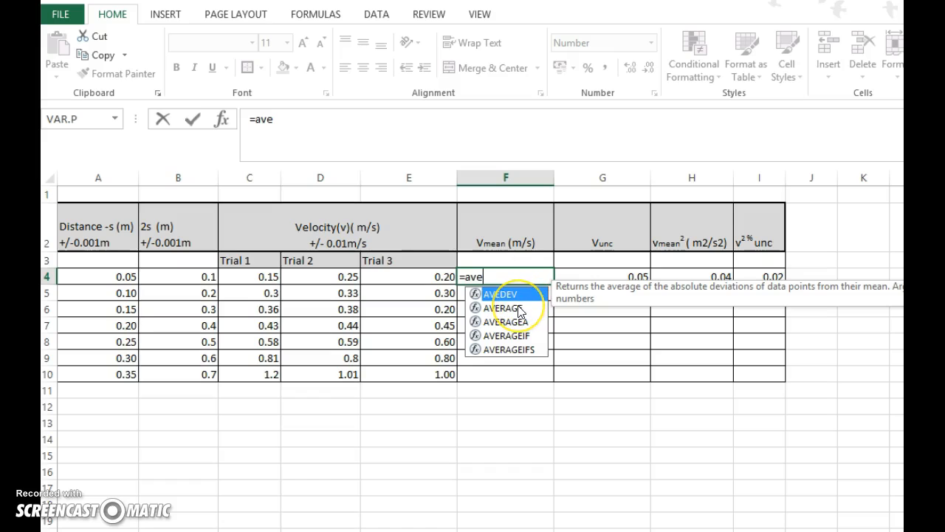
{"action": "left_click", "coordinate": [520, 309]}
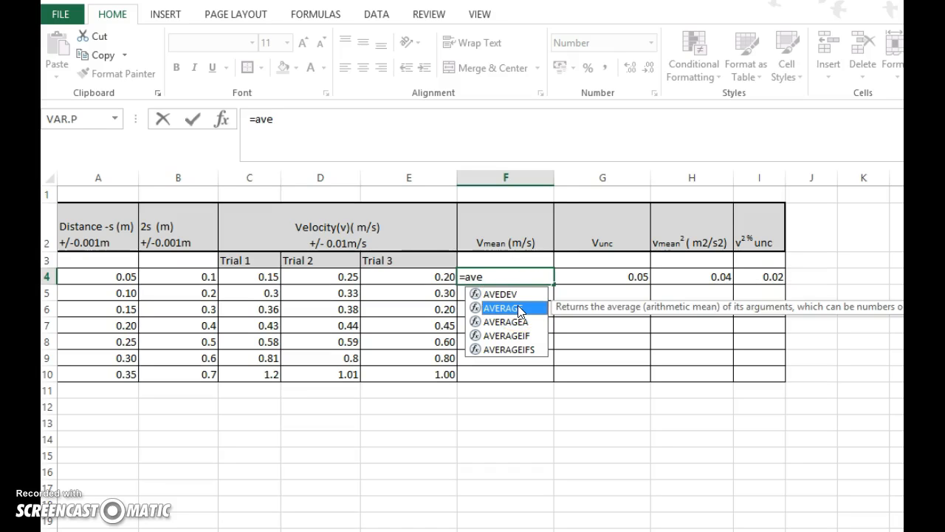
{"action": "double_click", "coordinate": [519, 309]}
{"action": "left_click", "coordinate": [523, 279]}
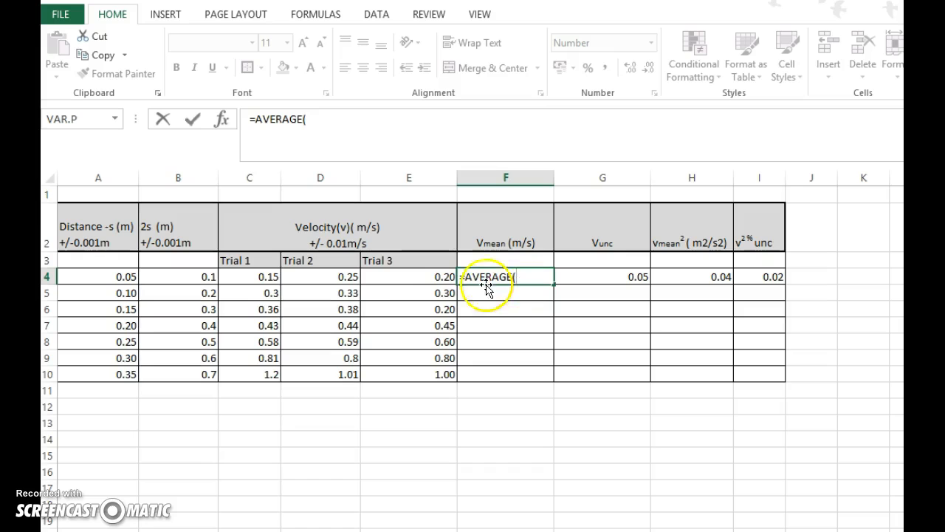
{"action": "left_click", "coordinate": [265, 278]}
{"action": "left_click_drag", "start_coordinate": [265, 278], "coordinate": [377, 283]}
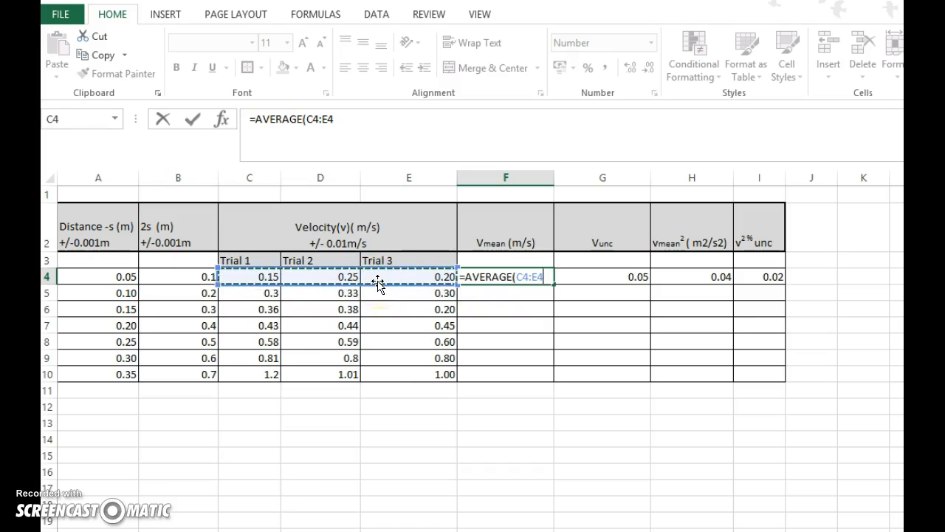
{"action": "type", "text": ")"}
{"action": "key", "text": "Return"}
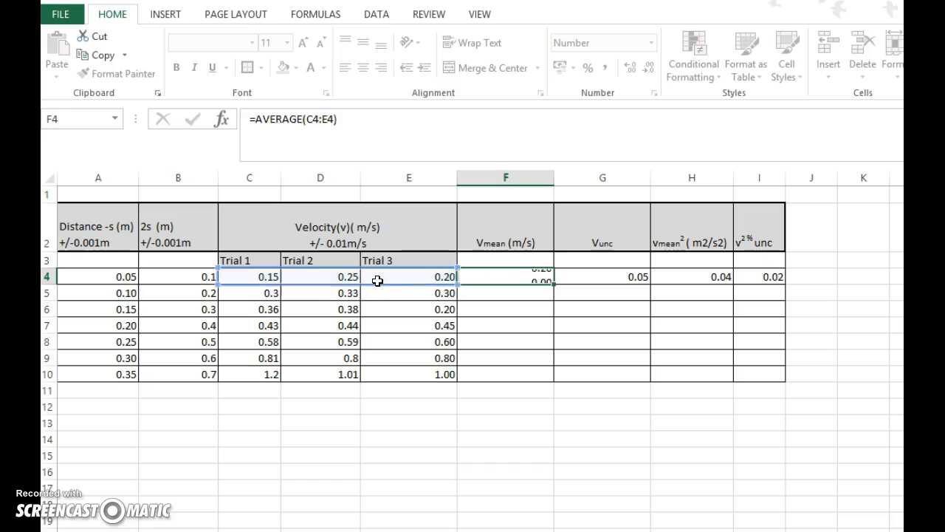
{"action": "left_click", "coordinate": [507, 277]}
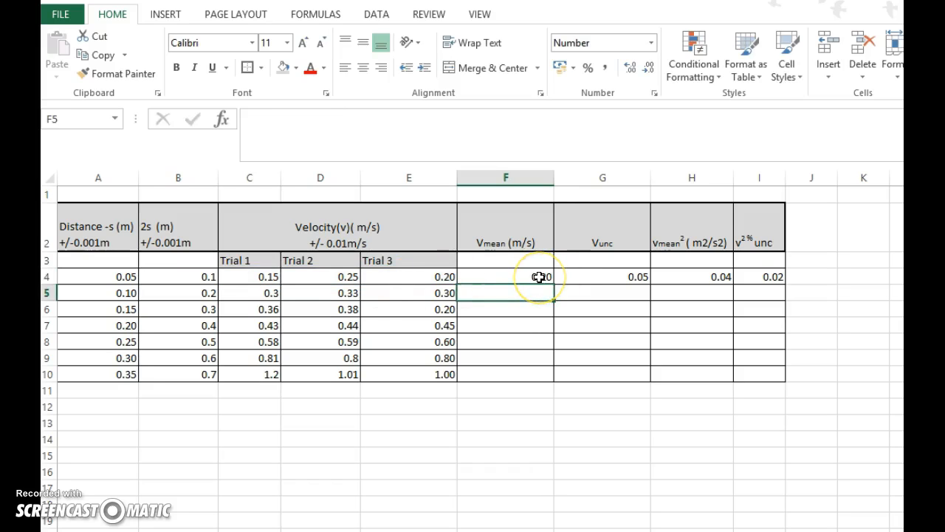
- Fill the mean velocity formula from F4 down through F10 and clear the existing velocity uncertainty formula in G4
{"action": "left_click", "coordinate": [539, 277]}
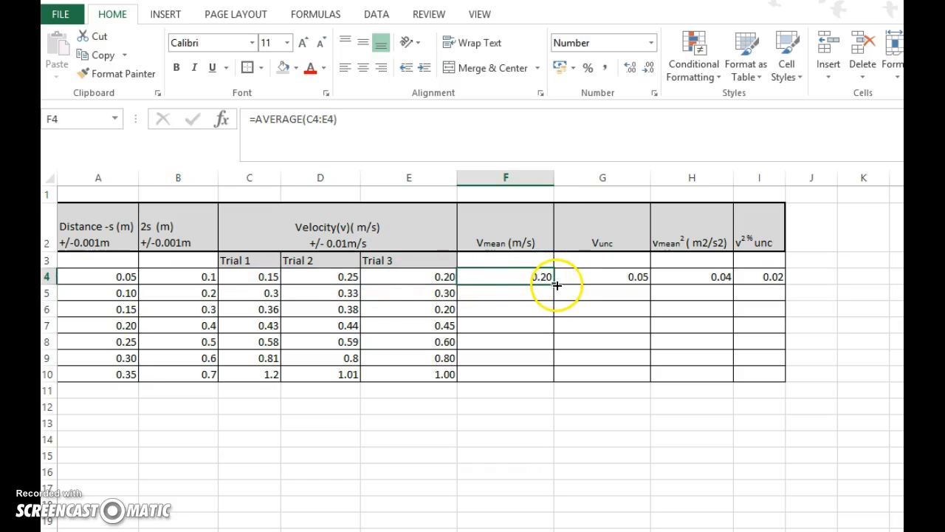
{"action": "left_click_drag", "start_coordinate": [555, 291], "coordinate": [549, 384]}
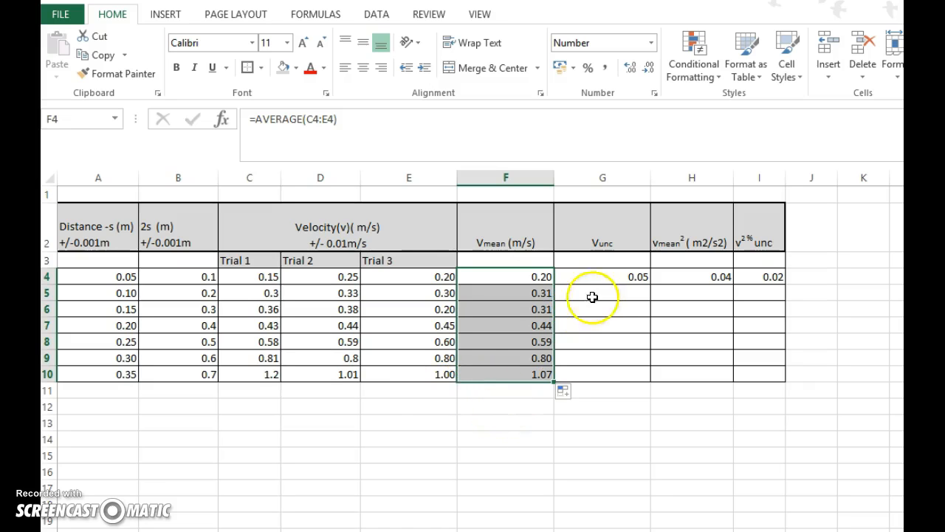
{"action": "left_click", "coordinate": [630, 273]}
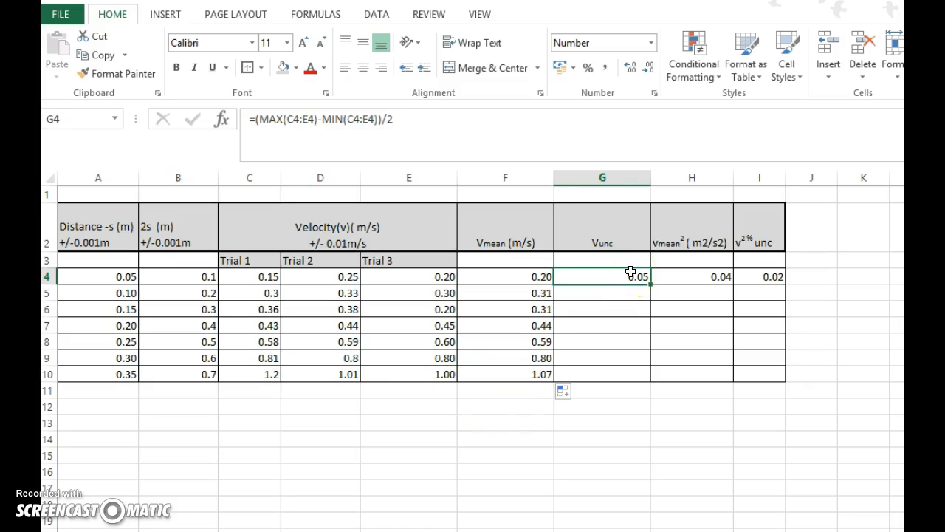
{"action": "key", "text": "Delete"}
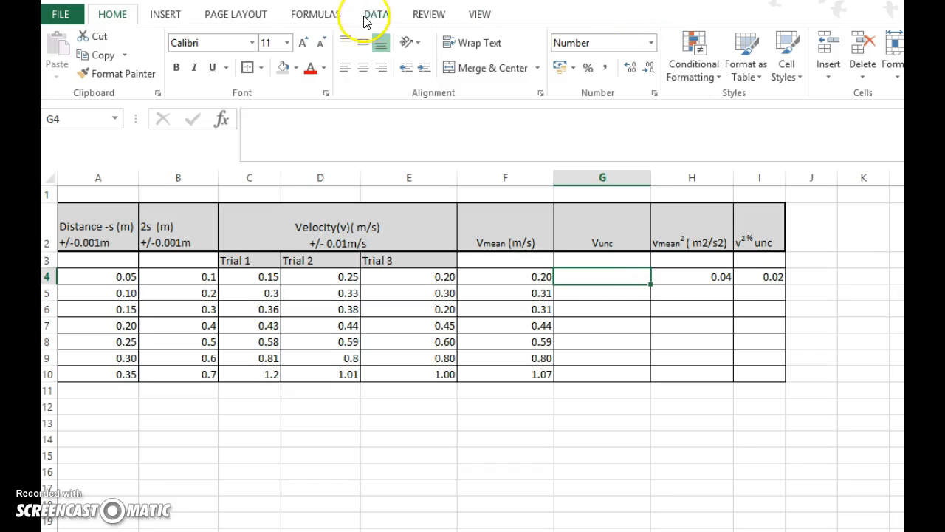
- Find the MAX function by searching for "maximum" and insert it in G4 over the three trial values C4:E4
{"action": "left_click", "coordinate": [316, 14]}
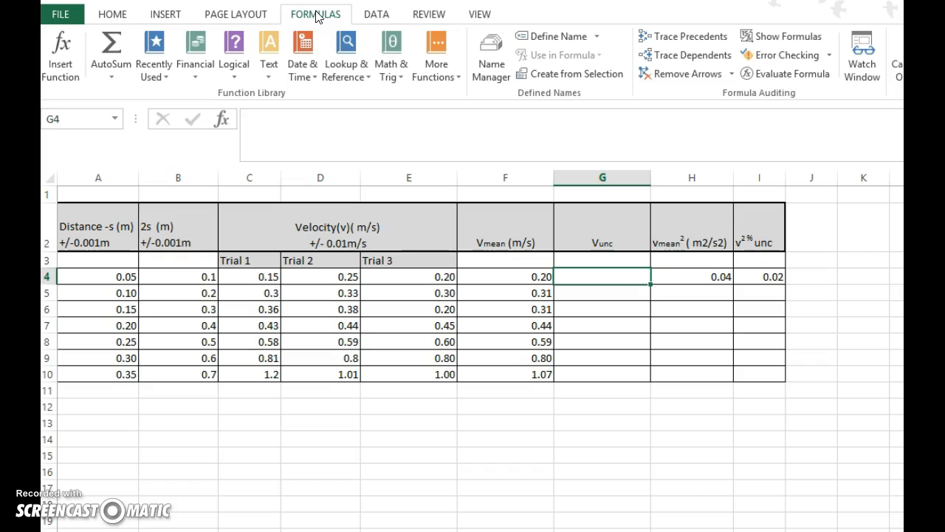
{"action": "left_click", "coordinate": [73, 56]}
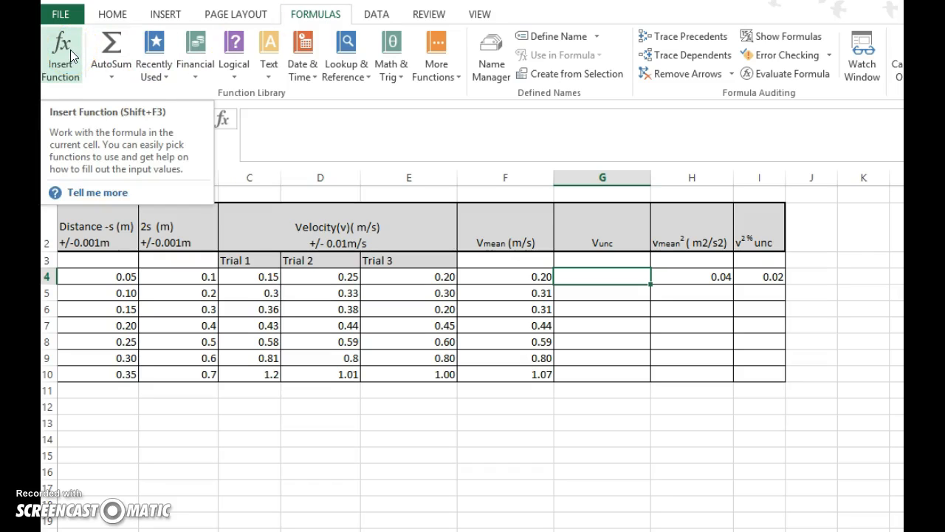
{"action": "left_click", "coordinate": [70, 50]}
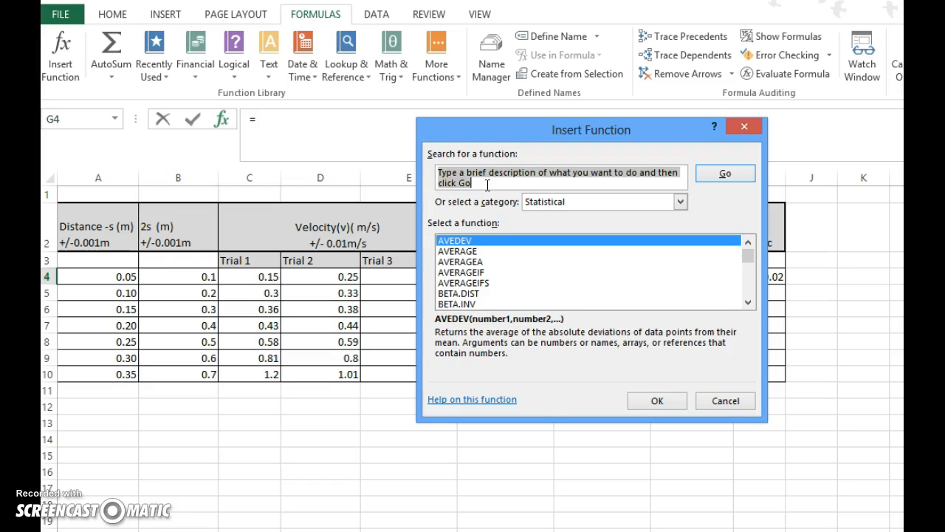
{"action": "type", "text": "m"}
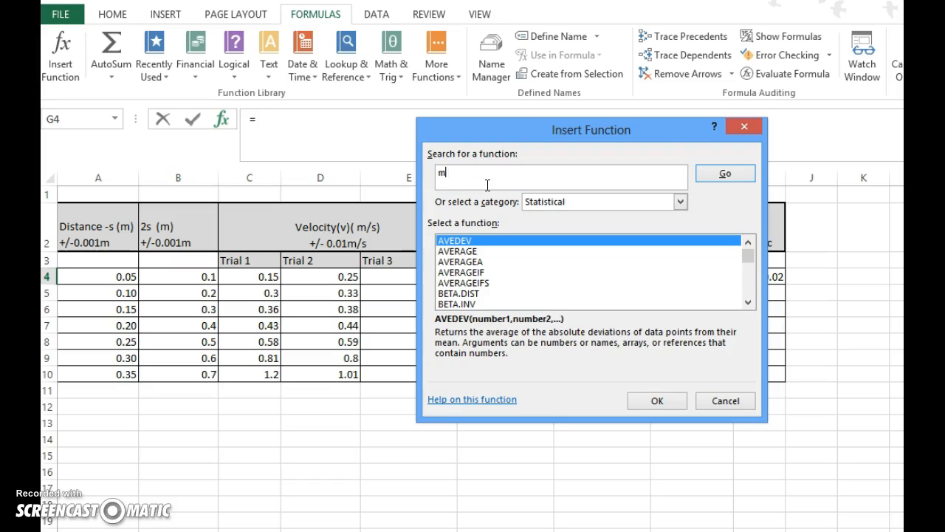
{"action": "type", "text": "aximum"}
{"action": "key", "text": "Return"}
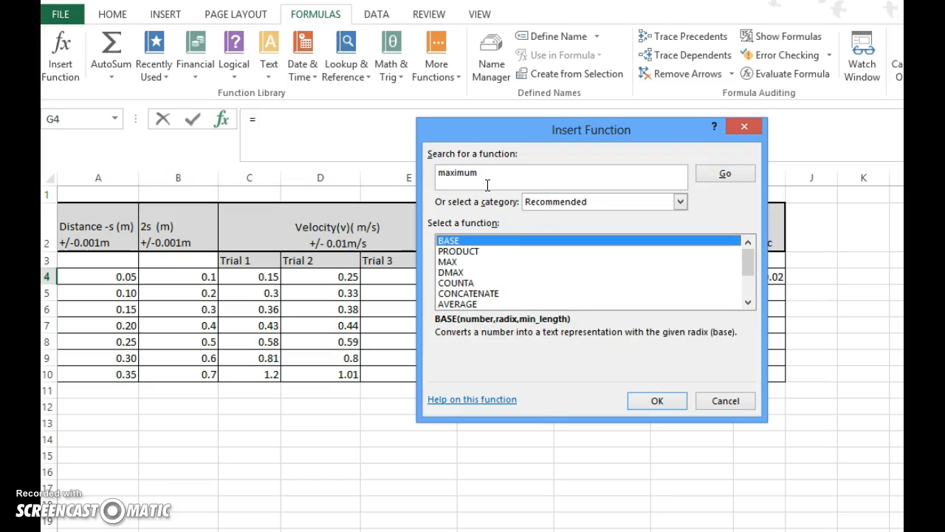
{"action": "left_click", "coordinate": [457, 263]}
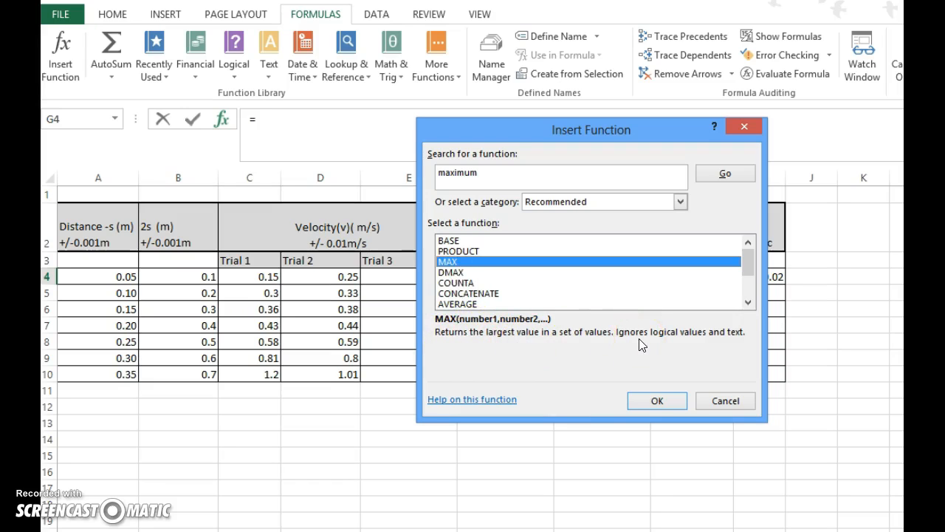
{"action": "left_click", "coordinate": [657, 402]}
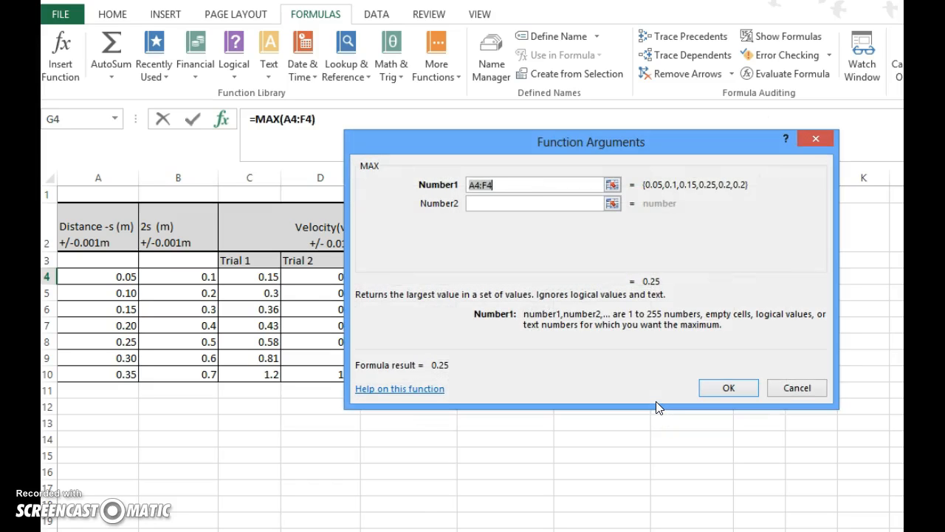
{"action": "left_click_drag", "start_coordinate": [601, 144], "coordinate": [741, 140]}
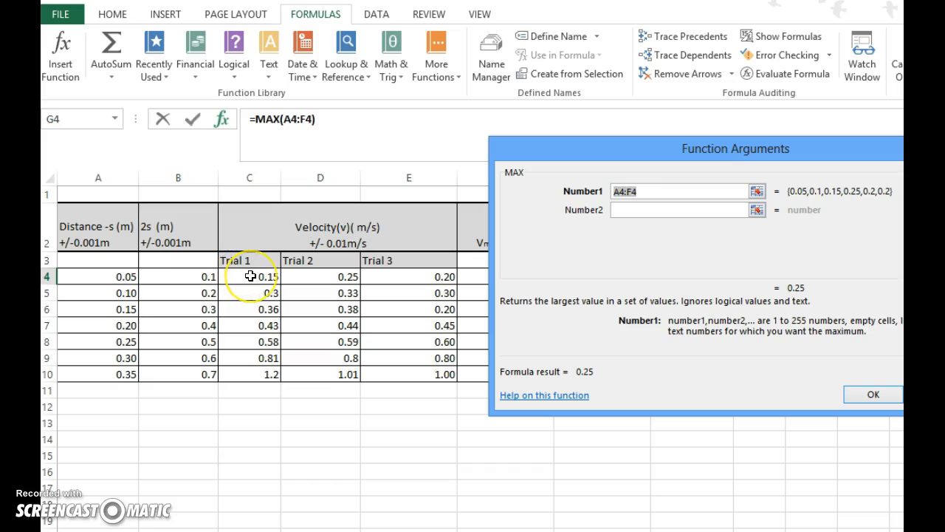
{"action": "left_click_drag", "start_coordinate": [251, 276], "coordinate": [389, 278]}
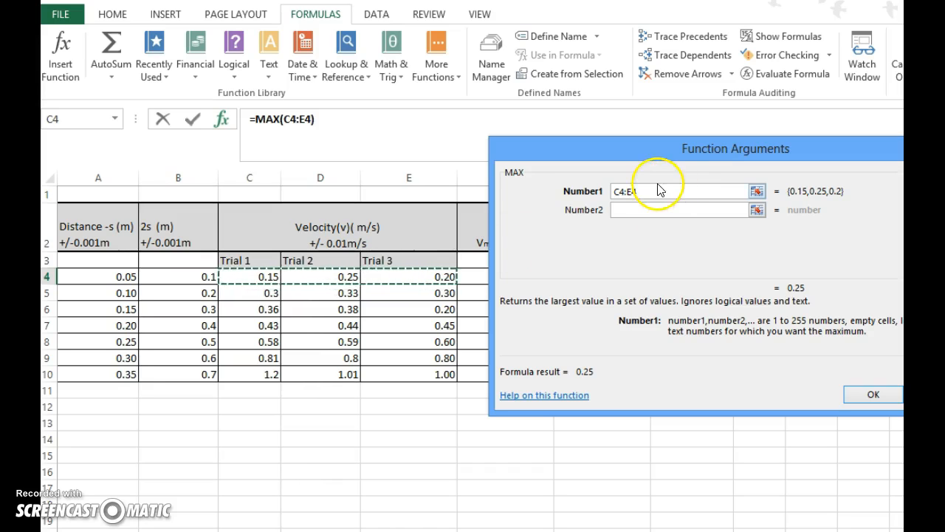
{"action": "left_click", "coordinate": [857, 394]}
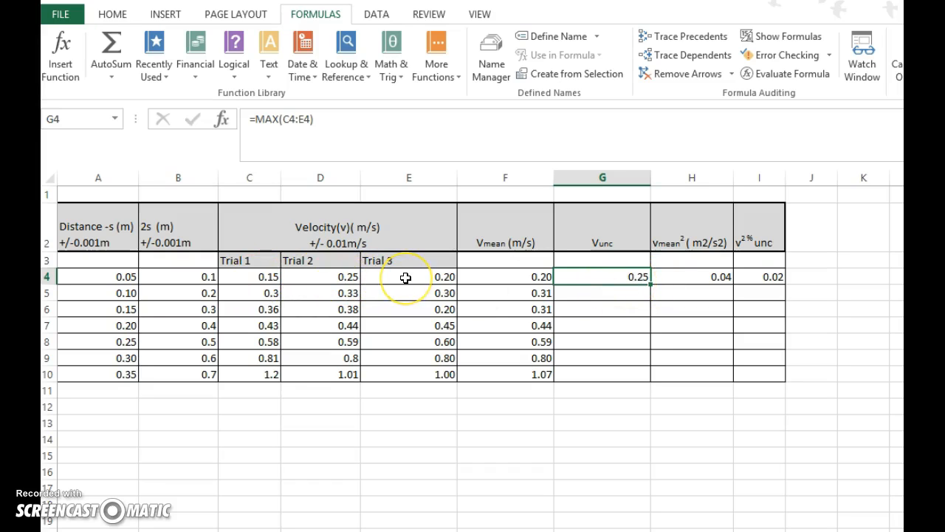
- Extend the G4 formula by subtracting the minimum of the same trials, giving =MAX(C4:E4)-MIN(C4:E4)
{"action": "left_click", "coordinate": [325, 119]}
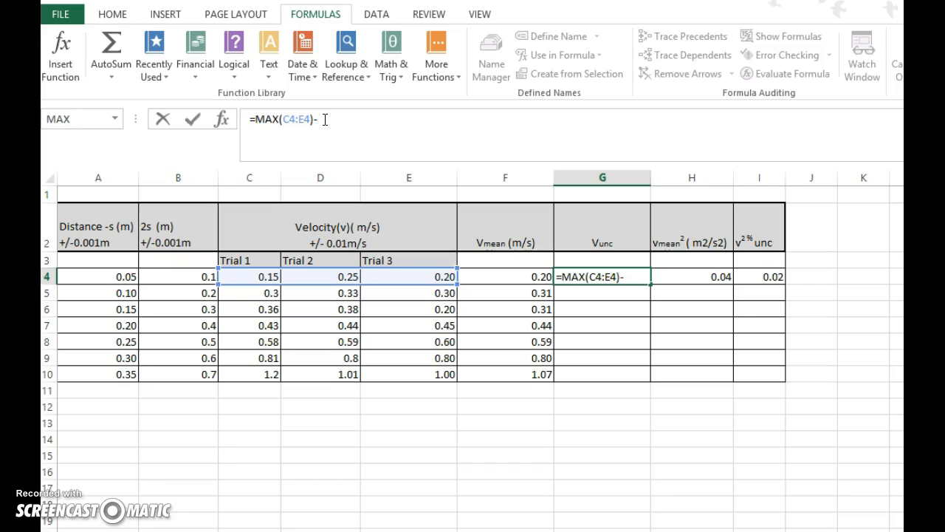
{"action": "left_click", "coordinate": [71, 65]}
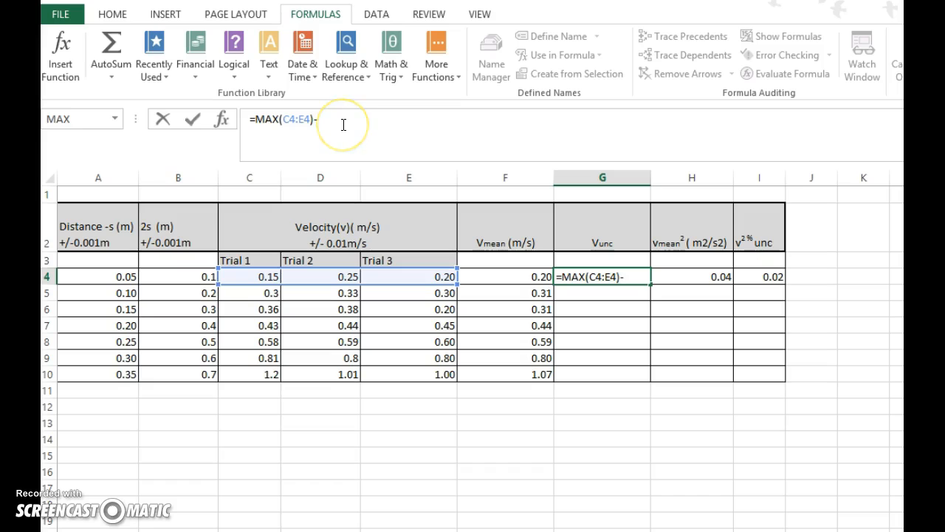
{"action": "type", "text": "Mi"}
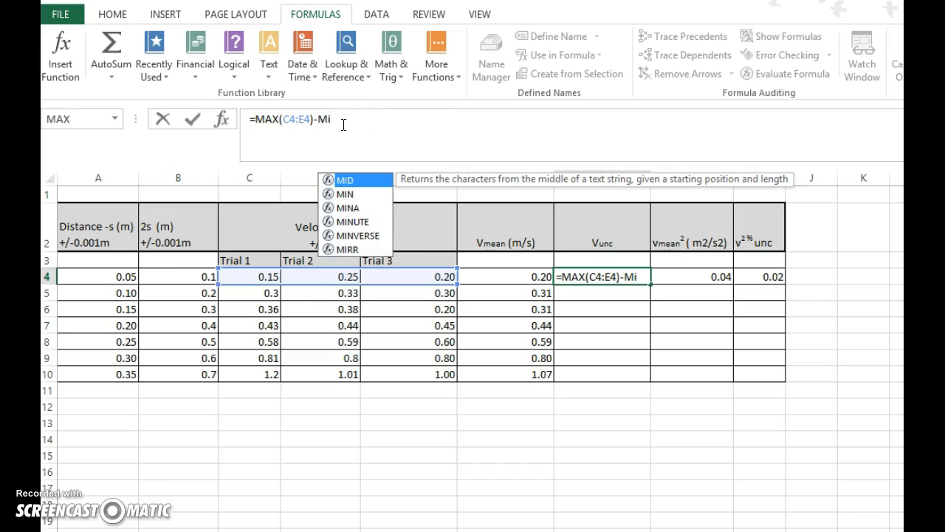
{"action": "type", "text": "n"}
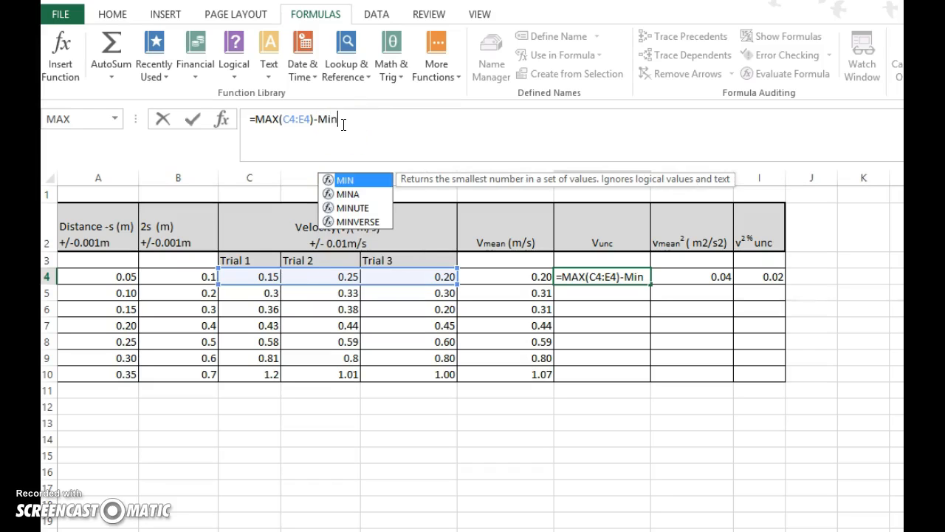
{"action": "double_click", "coordinate": [353, 180]}
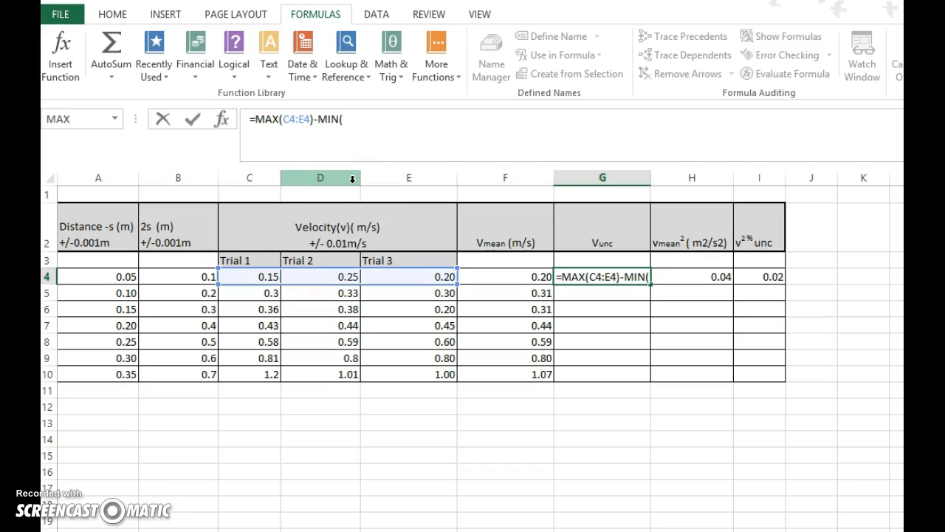
{"action": "left_click_drag", "start_coordinate": [259, 274], "coordinate": [369, 275]}
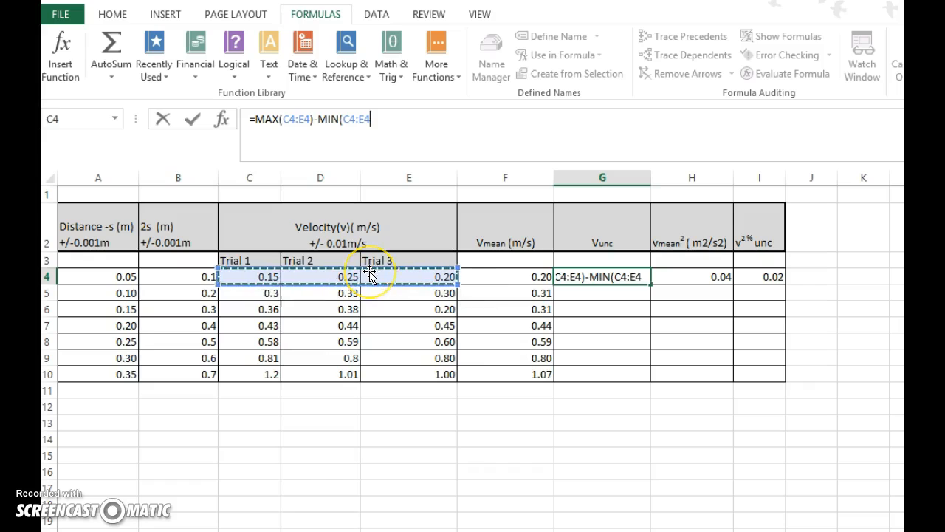
{"action": "type", "text": ")"}
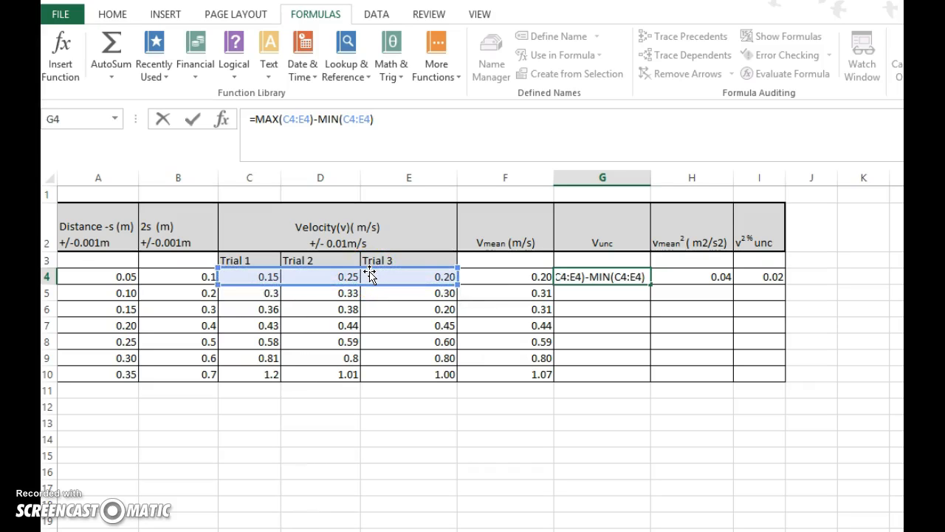
- Enclose the G4 difference in parentheses and divide it by 2, entering =(MAX(C4:E4)-MIN(C4:E4))/2
{"action": "type", "text": ")"}
{"action": "left_click", "coordinate": [256, 121]}
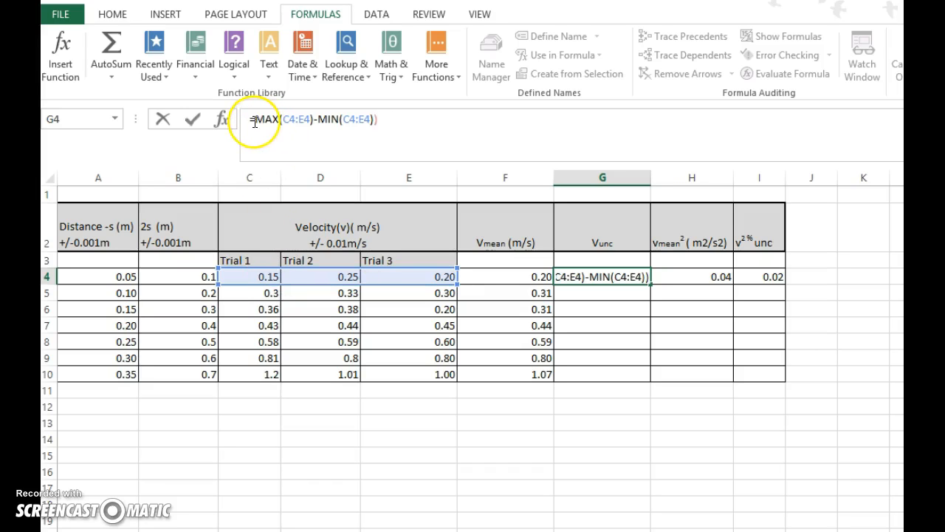
{"action": "type", "text": "("}
{"action": "left_click", "coordinate": [398, 118]}
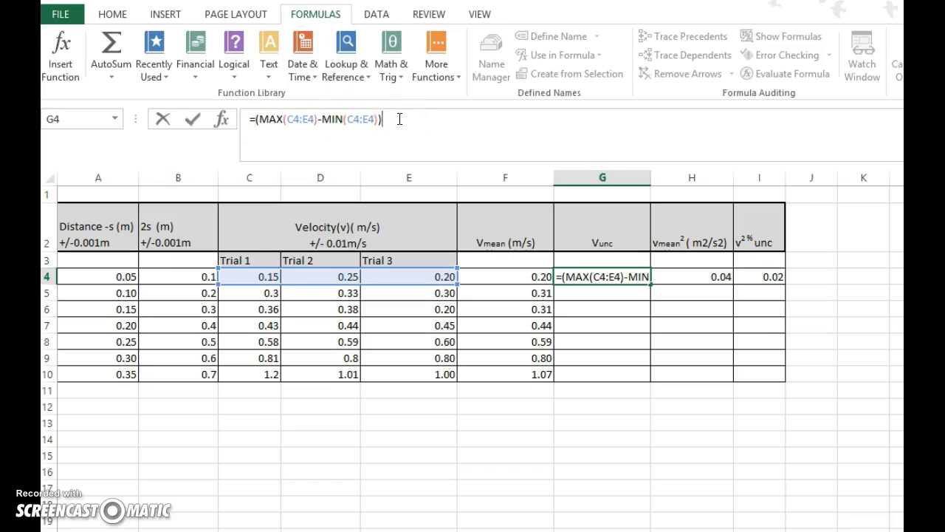
{"action": "type", "text": "/2"}
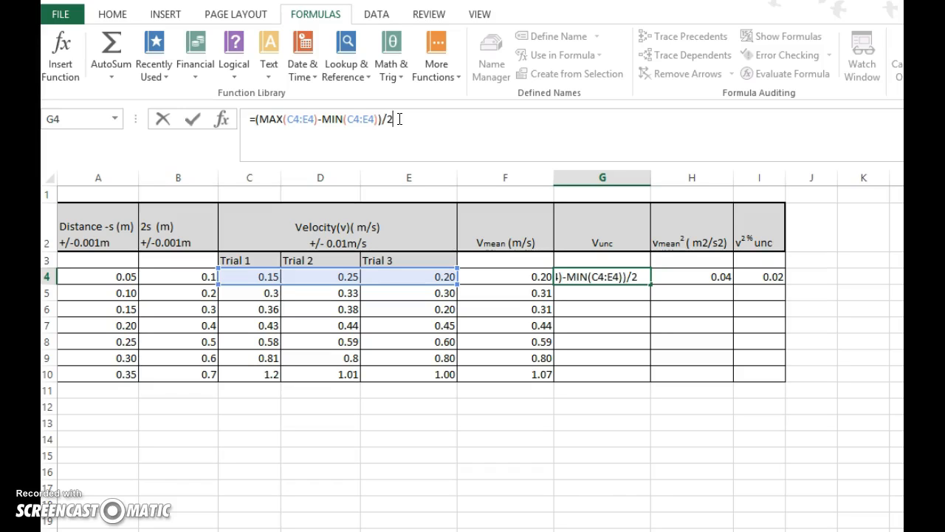
{"action": "key", "text": "Return"}
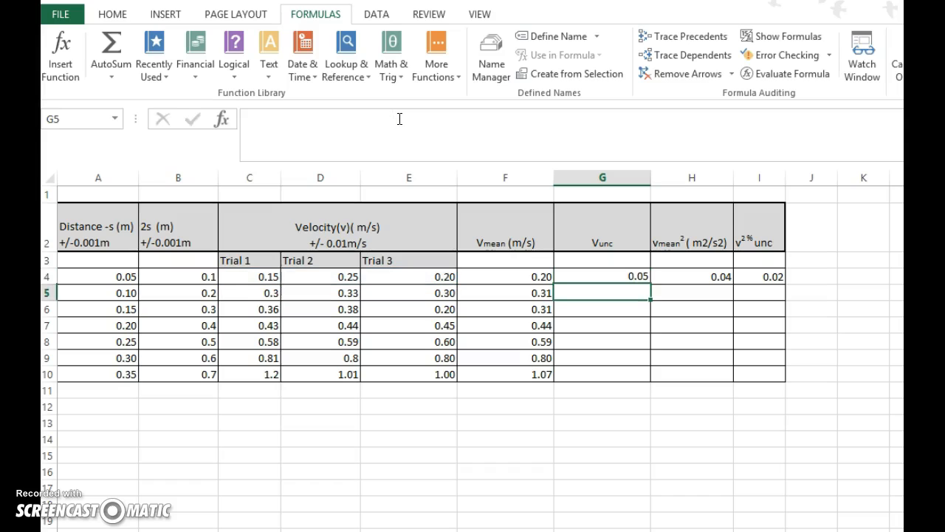
- Fill the velocity uncertainty formula from G4 down through G10
{"action": "left_click", "coordinate": [619, 288]}
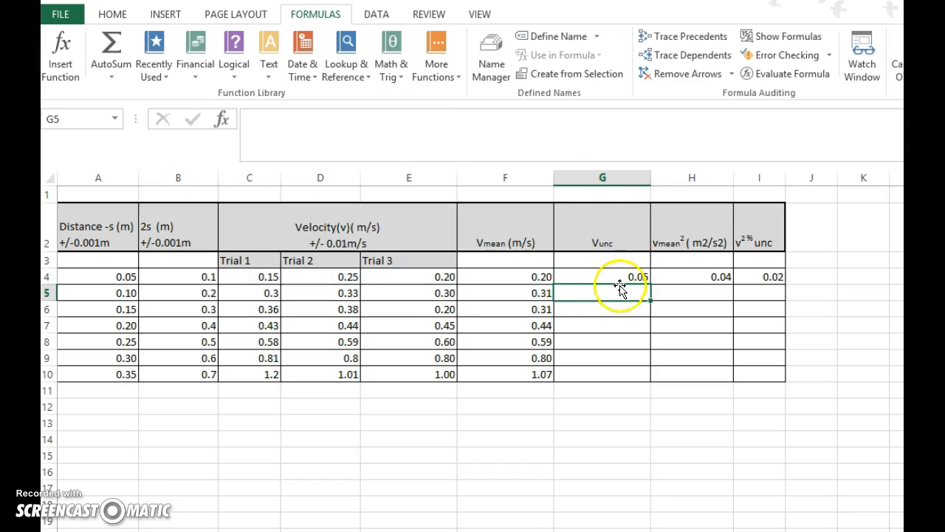
{"action": "left_click", "coordinate": [627, 276]}
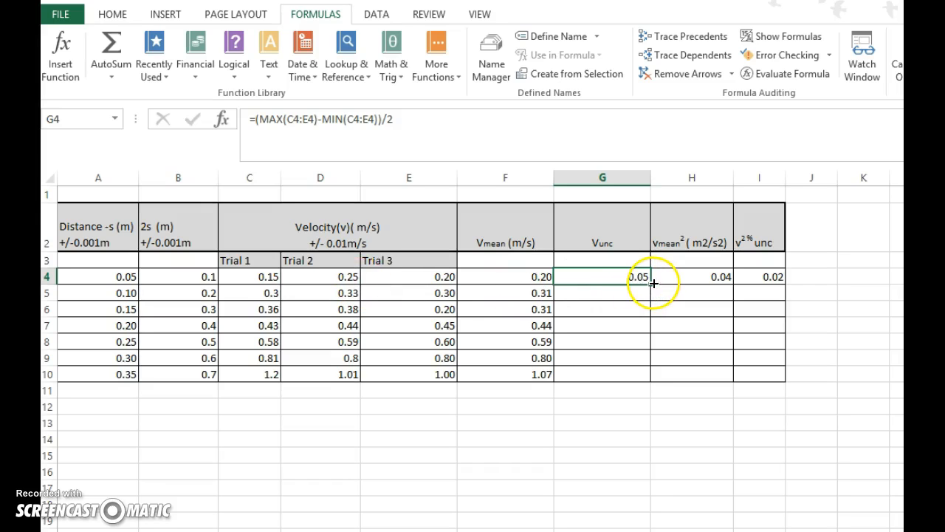
{"action": "left_click_drag", "start_coordinate": [654, 283], "coordinate": [642, 378]}
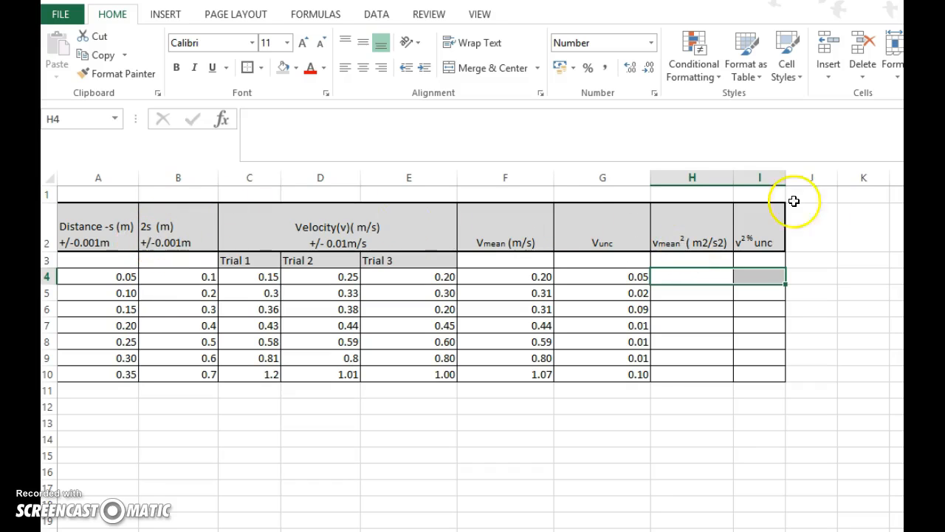
- Enter =POWER(F4,2) in H4 to square the first row's mean velocity
{"action": "left_click", "coordinate": [680, 278]}
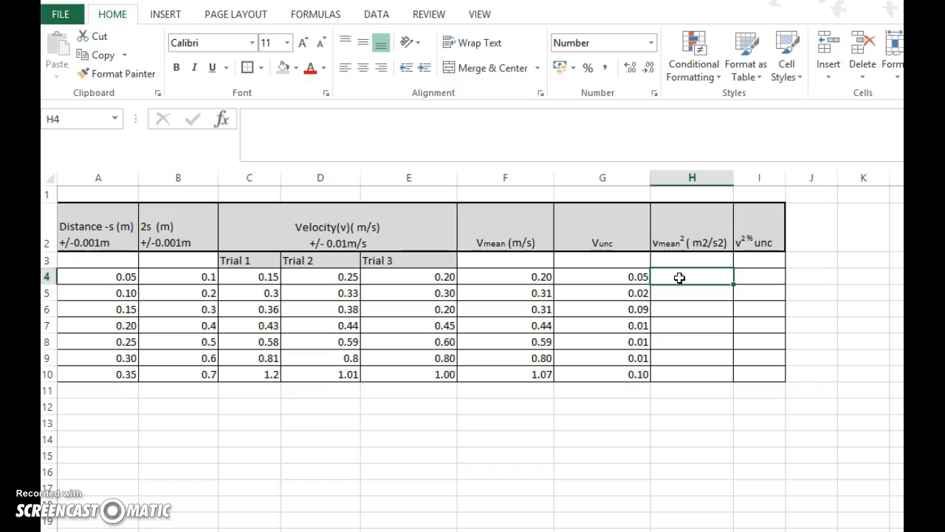
{"action": "type", "text": "="}
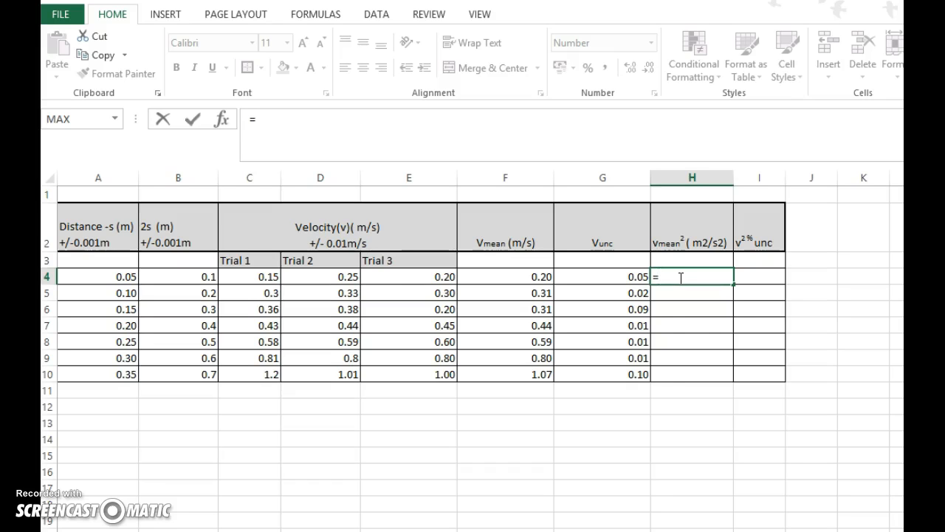
{"action": "type", "text": "po"}
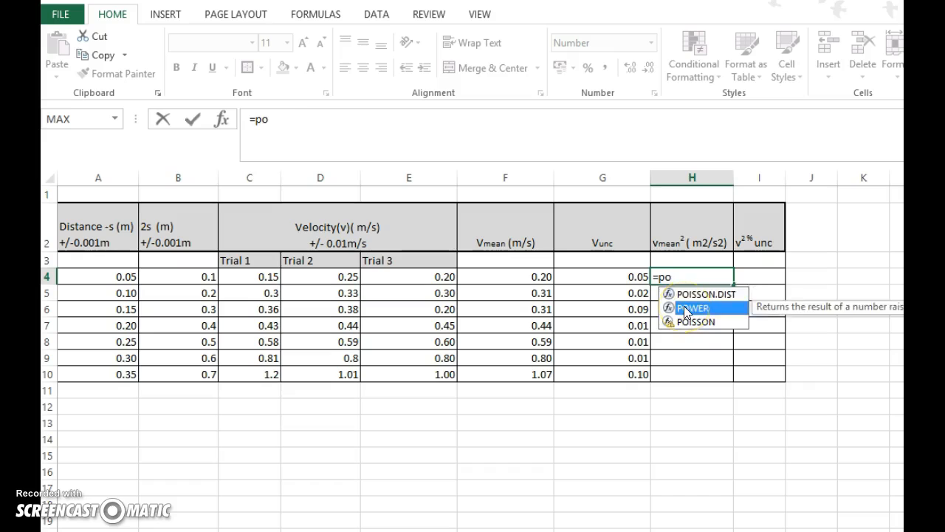
{"action": "double_click", "coordinate": [684, 307]}
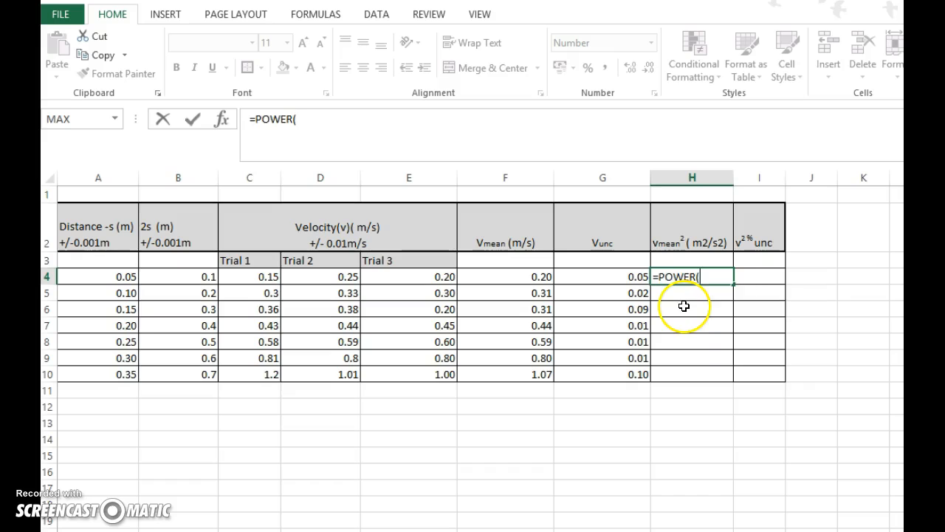
{"action": "left_click", "coordinate": [529, 279]}
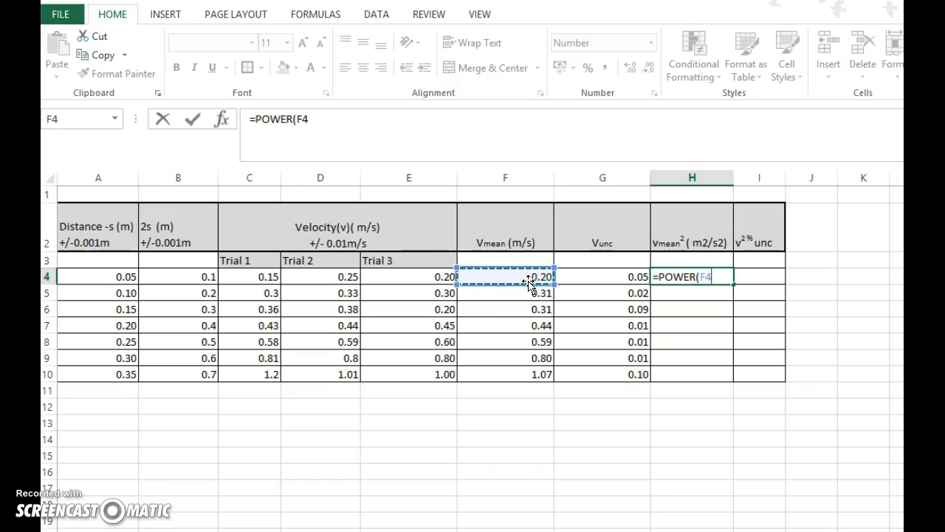
{"action": "type", "text": ","}
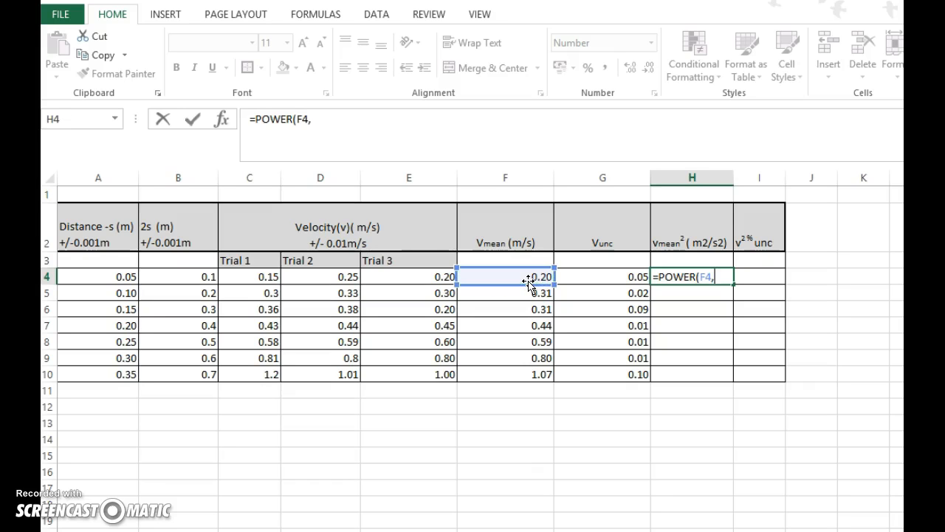
{"action": "type", "text": "2)"}
{"action": "key", "text": "Return"}
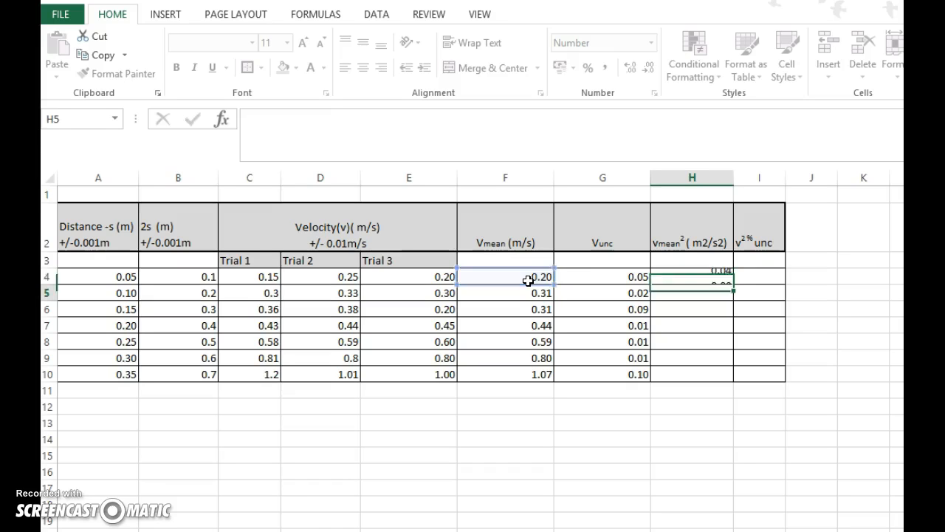
- Fill the squared mean velocity formula from H4 down through H10
{"action": "left_click", "coordinate": [689, 275]}
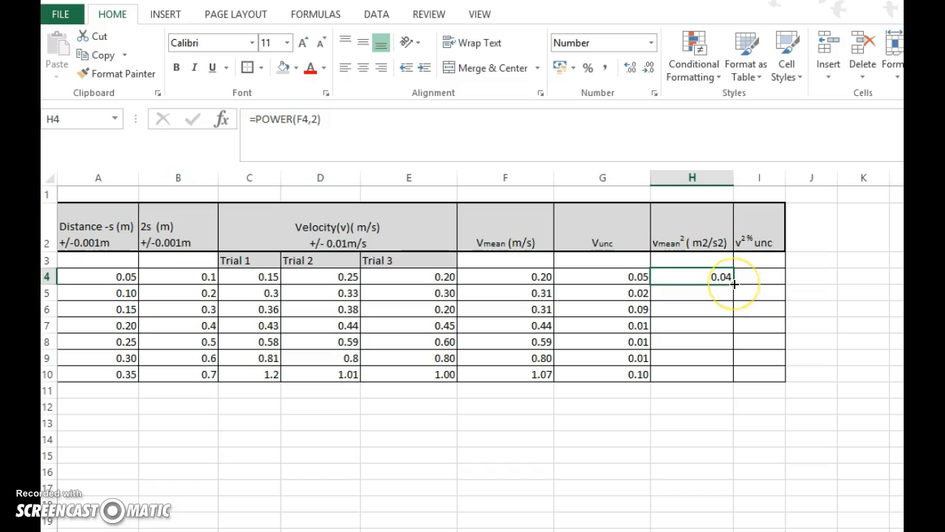
{"action": "left_click_drag", "start_coordinate": [735, 289], "coordinate": [722, 385]}
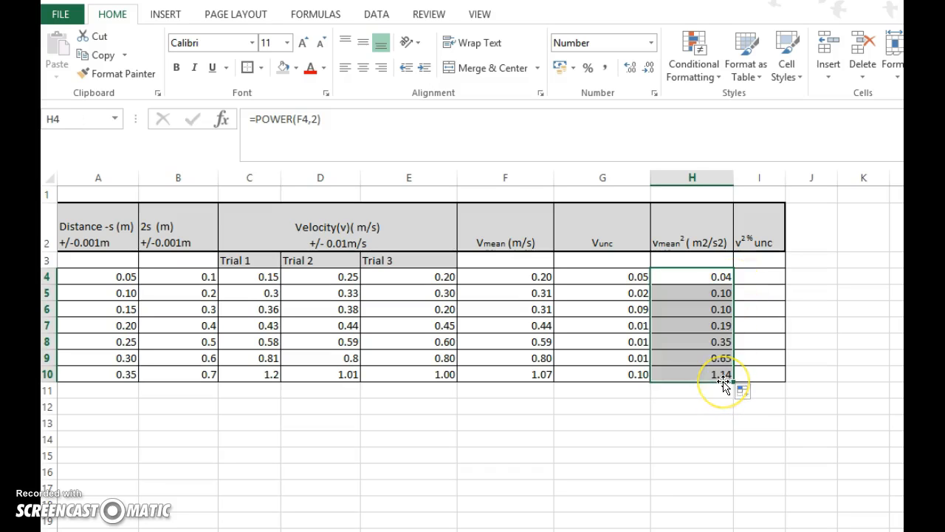
- Enter =G4/F4*100*2 in I4 to calculate the percentage uncertainty of the first row's squared velocity
{"action": "left_click", "coordinate": [768, 282]}
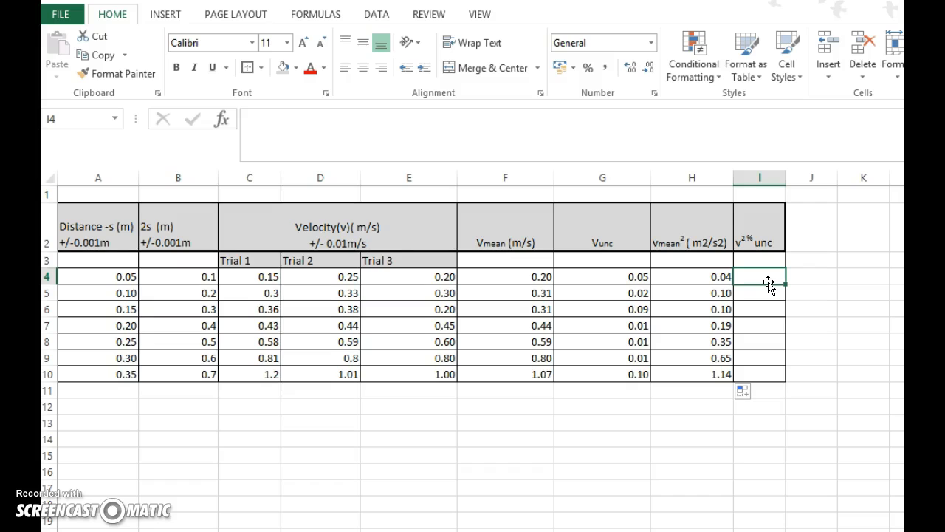
{"action": "left_click", "coordinate": [765, 275]}
{"action": "type", "text": "="}
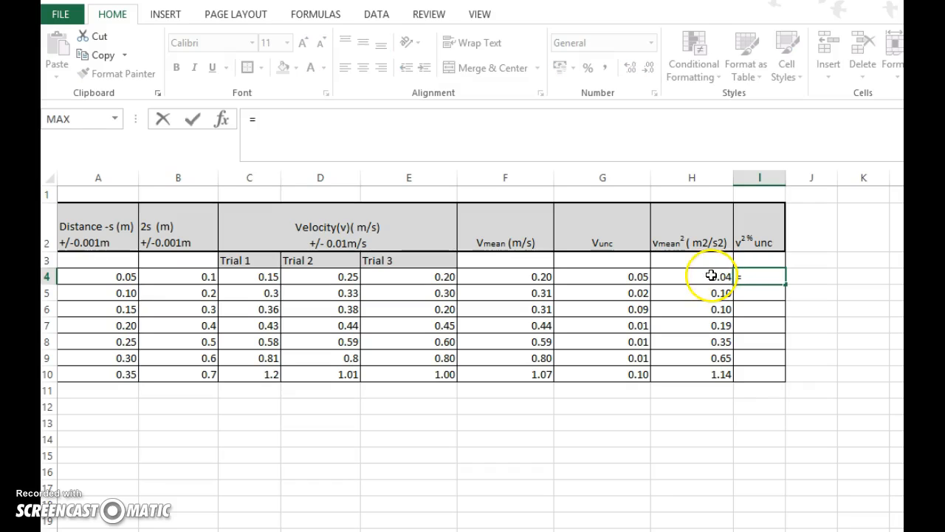
{"action": "left_click", "coordinate": [623, 278]}
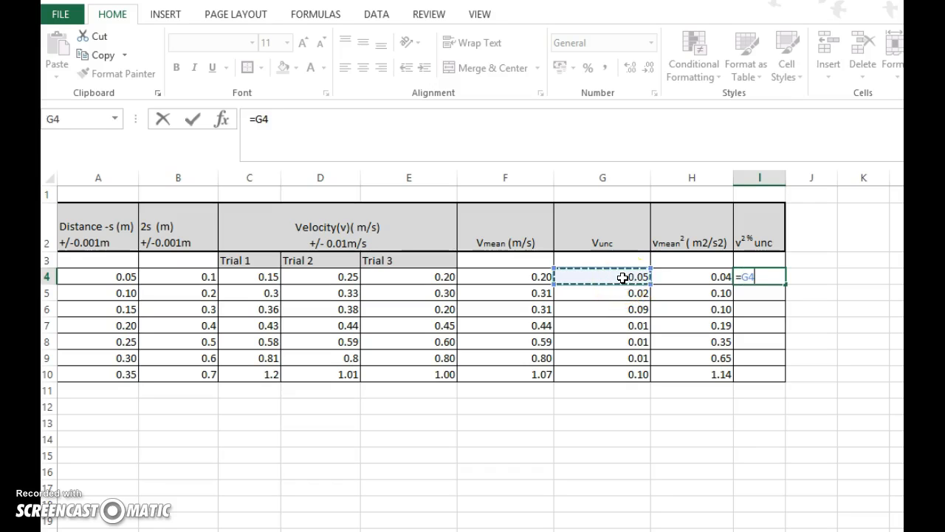
{"action": "type", "text": "/"}
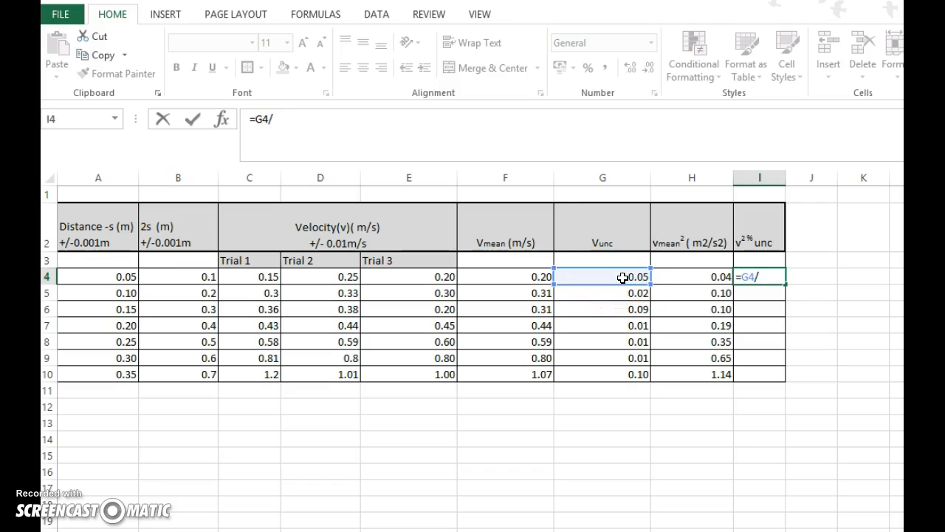
{"action": "left_click", "coordinate": [523, 276]}
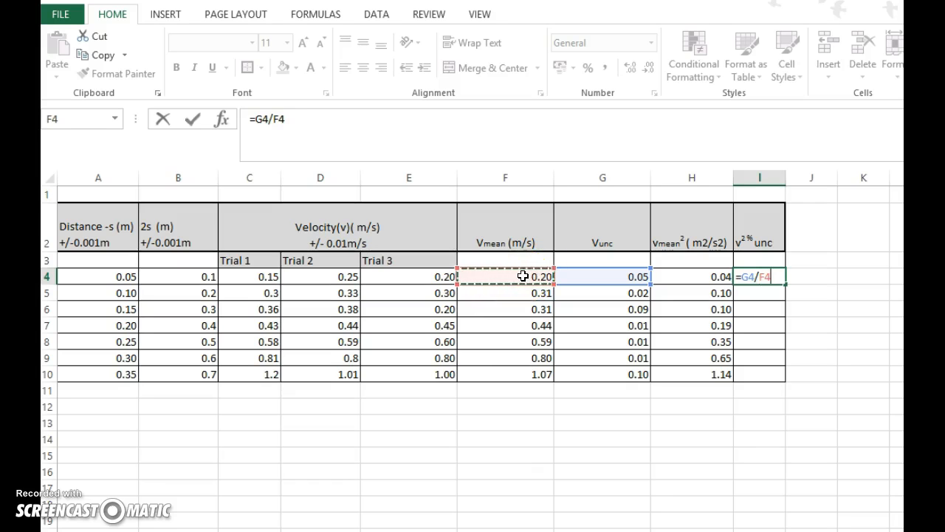
{"action": "type", "text": "*"}
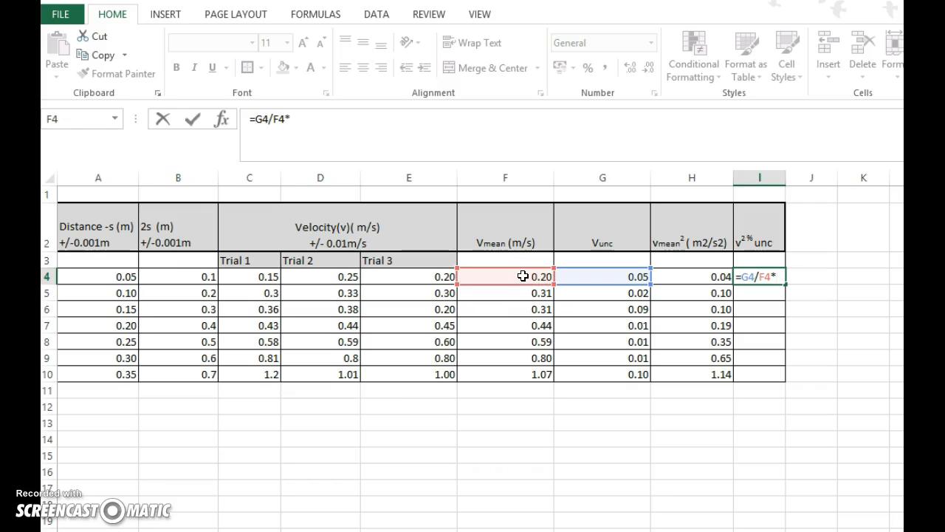
{"action": "type", "text": "100"}
{"action": "type", "text": "82"}
{"action": "key", "text": "BackSpace"}
{"action": "key", "text": "BackSpace"}
{"action": "type", "text": "*2"}
{"action": "key", "text": "Return"}
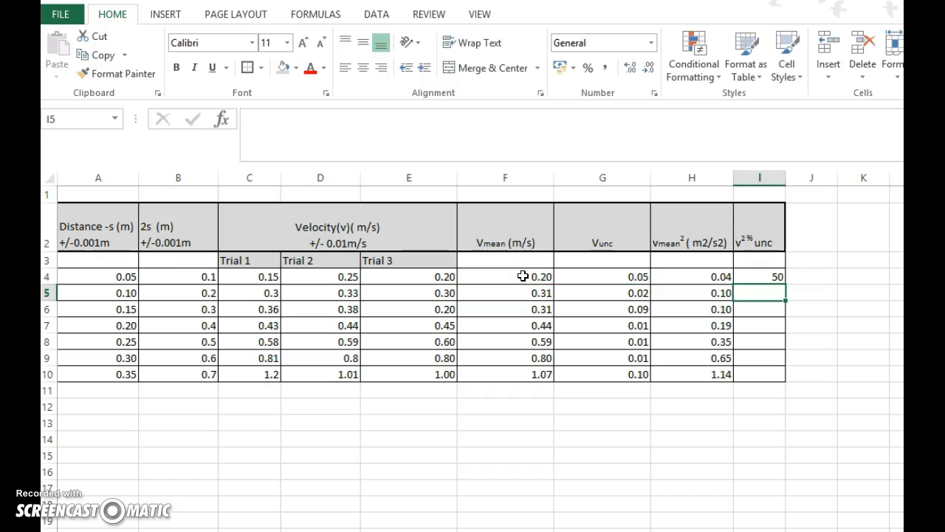
- Fill the percentage uncertainty formula from I4 down through I10
{"action": "left_click", "coordinate": [773, 278]}
{"action": "left_click_drag", "start_coordinate": [785, 284], "coordinate": [774, 377]}
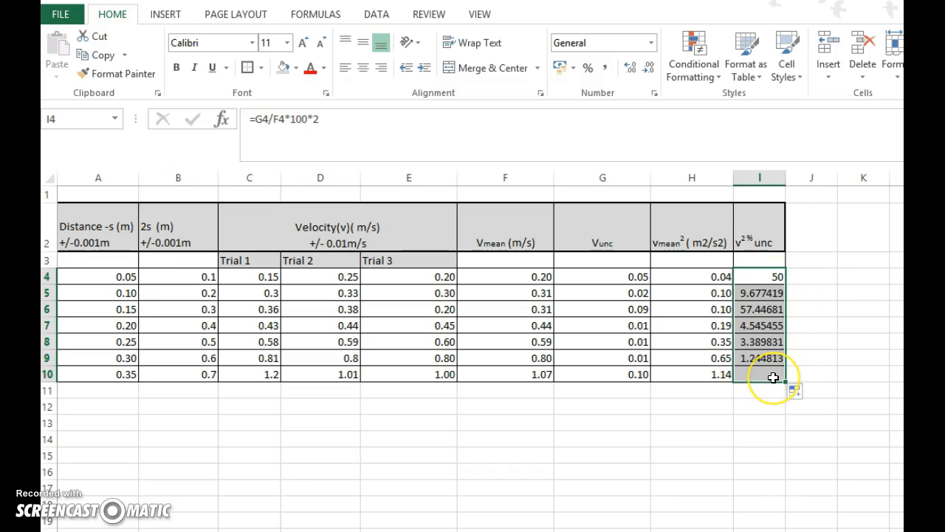
{"action": "left_click", "coordinate": [735, 425]}
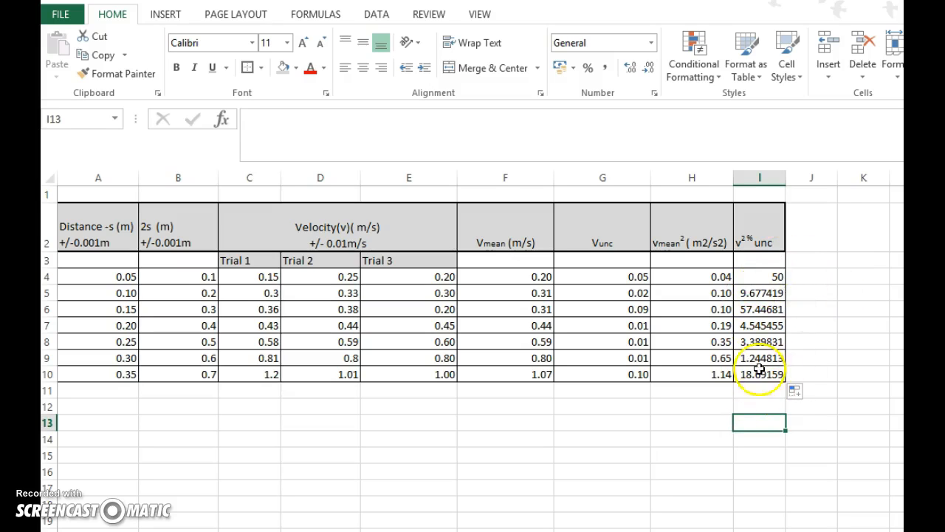
- Format the percentage uncertainties in I4:I10 as whole numbers with no decimal places
{"action": "left_click_drag", "start_coordinate": [769, 277], "coordinate": [769, 373]}
{"action": "left_click", "coordinate": [776, 276]}
{"action": "left_click_drag", "start_coordinate": [771, 308], "coordinate": [763, 369]}
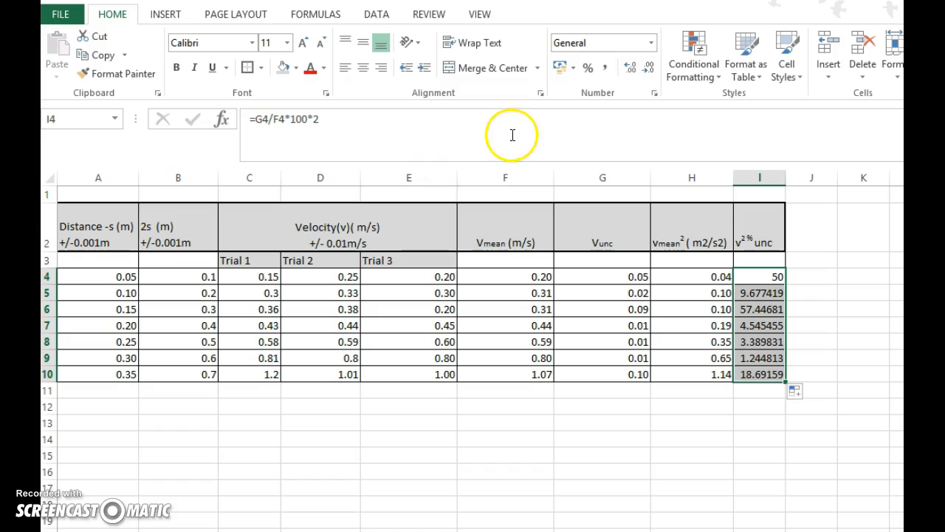
{"action": "left_click", "coordinate": [648, 71]}
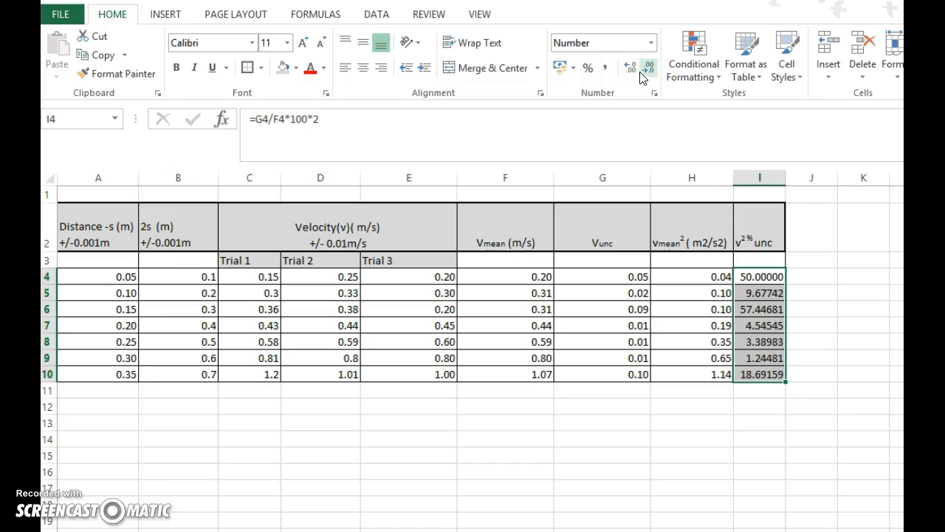
{"action": "left_click", "coordinate": [630, 68]}
{"action": "left_click", "coordinate": [651, 70]}
{"action": "left_click", "coordinate": [651, 71]}
{"action": "left_click", "coordinate": [652, 72]}
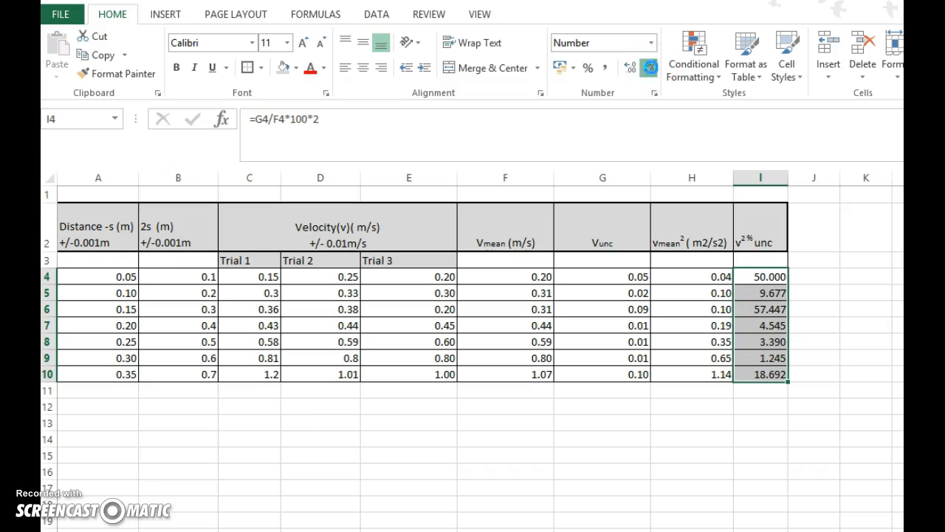
{"action": "left_click", "coordinate": [652, 71]}
{"action": "left_click", "coordinate": [652, 71]}
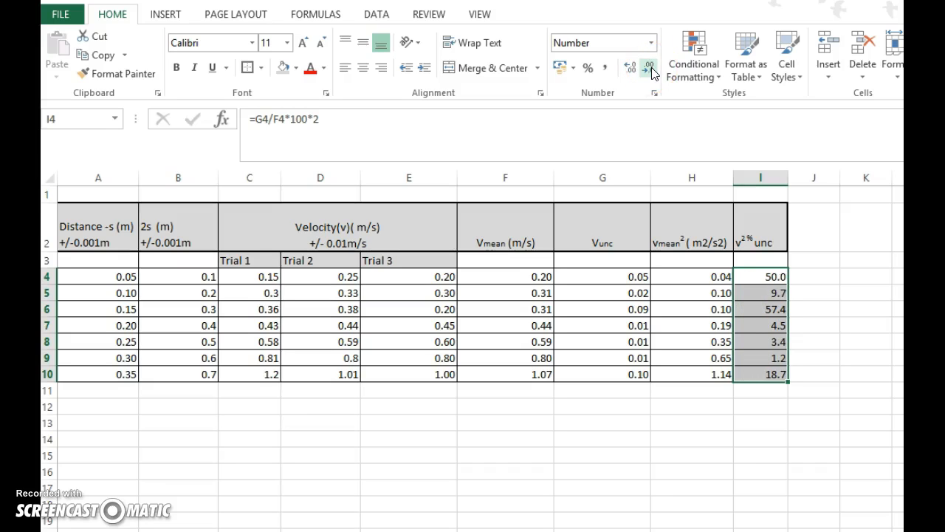
{"action": "left_click", "coordinate": [652, 71]}
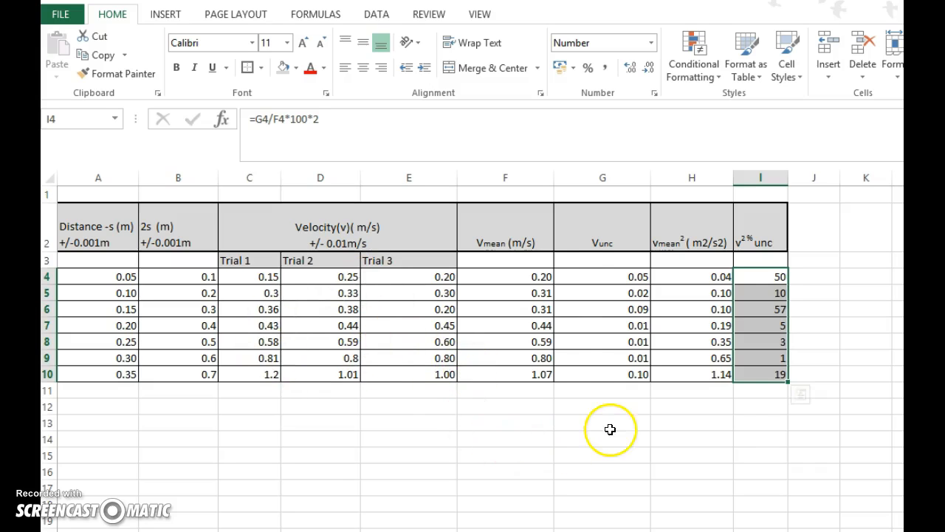
- Display the Trial 1 velocity in C5 with two decimal places
{"action": "left_click", "coordinate": [781, 309]}
{"action": "left_click", "coordinate": [783, 318]}
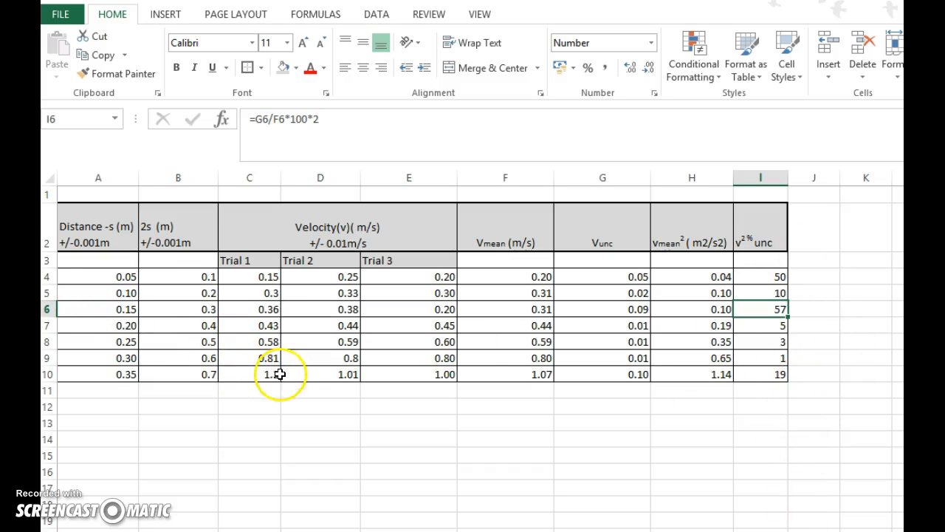
{"action": "left_click", "coordinate": [263, 276]}
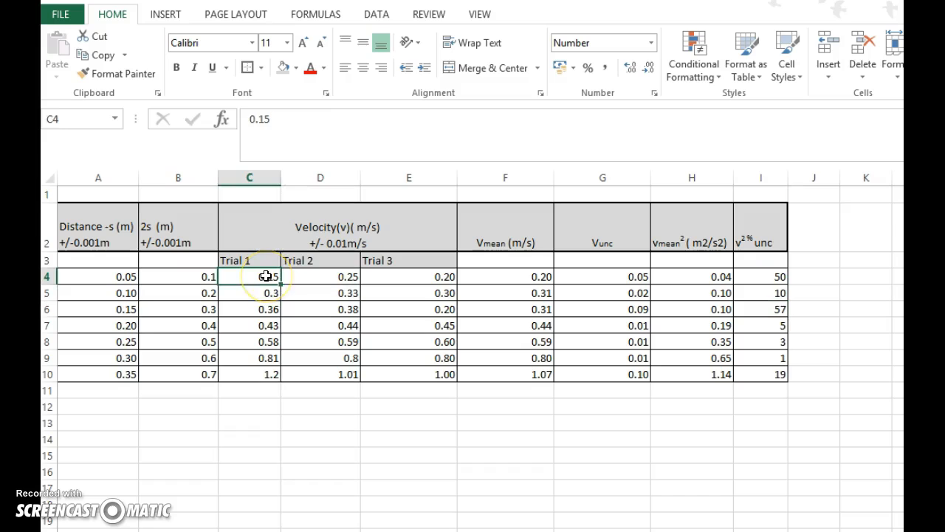
{"action": "left_click_drag", "start_coordinate": [265, 284], "coordinate": [261, 370]}
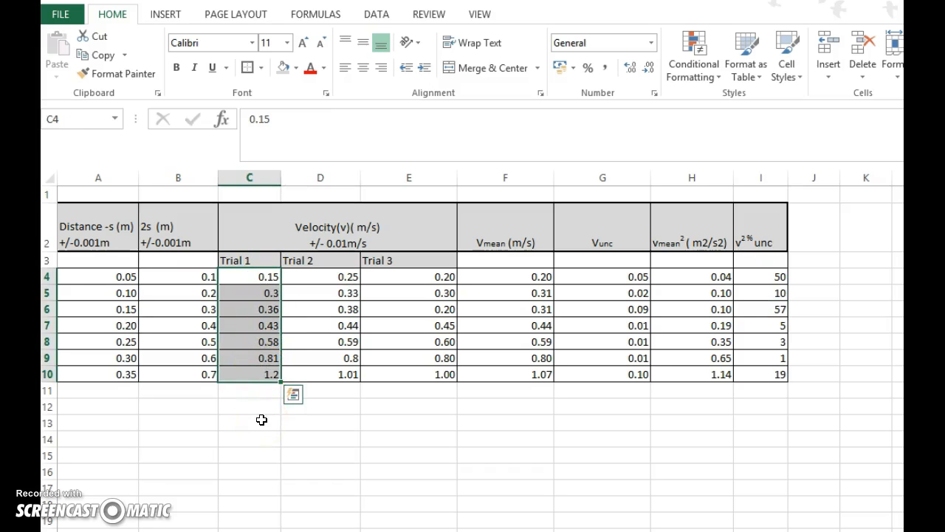
{"action": "left_click", "coordinate": [271, 296]}
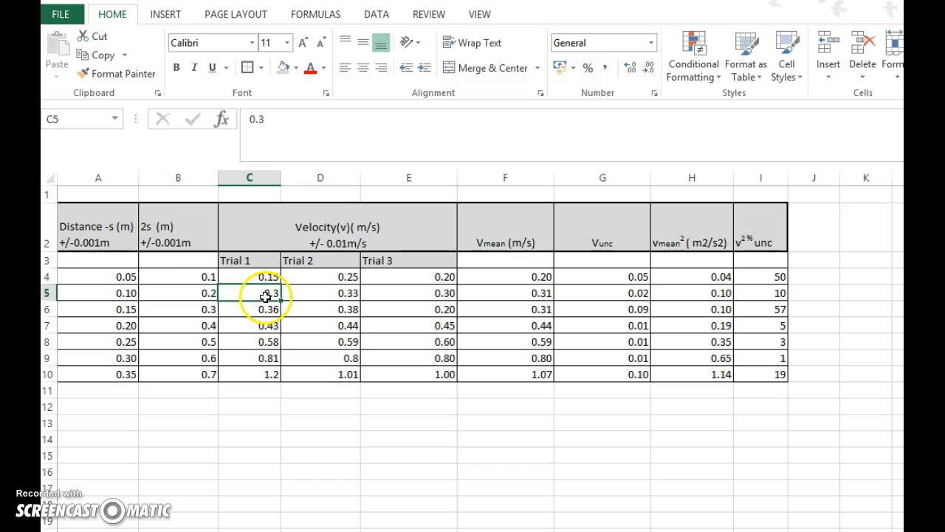
{"action": "left_click", "coordinate": [631, 76]}
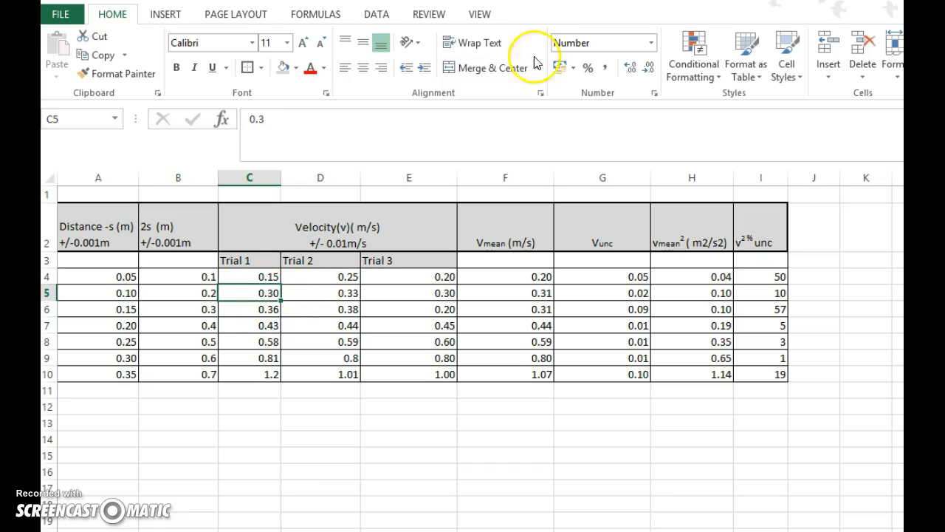
- Try showing the percentage uncertainty in I6 with one decimal place and return it to a whole number
{"action": "left_click", "coordinate": [773, 309]}
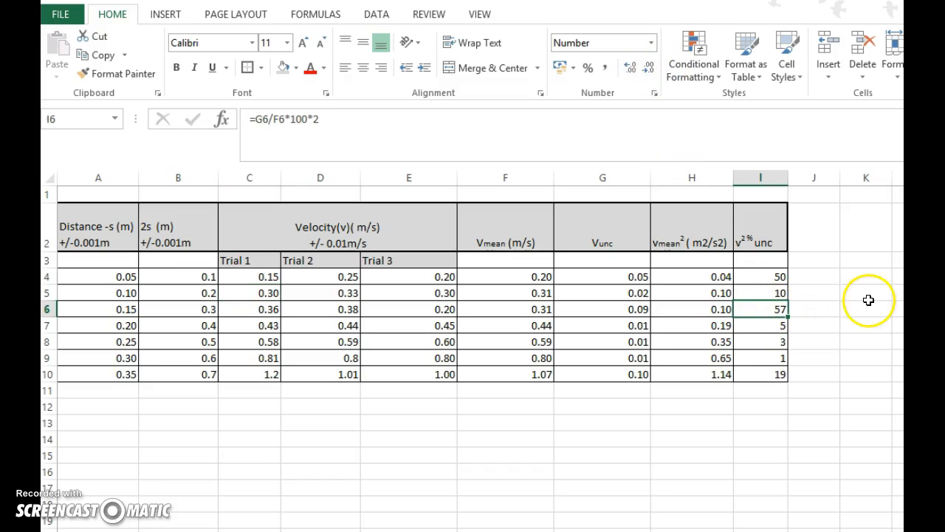
{"action": "left_click", "coordinate": [633, 70]}
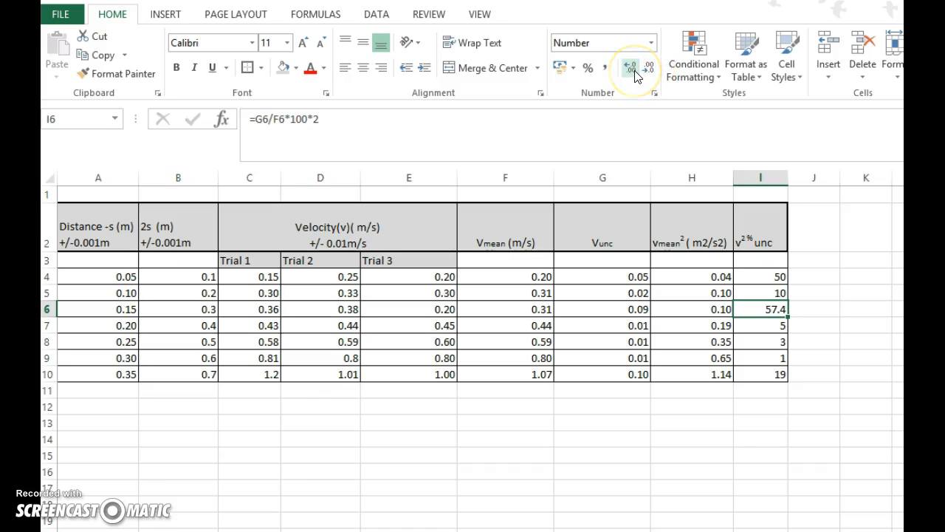
{"action": "left_click", "coordinate": [650, 70]}
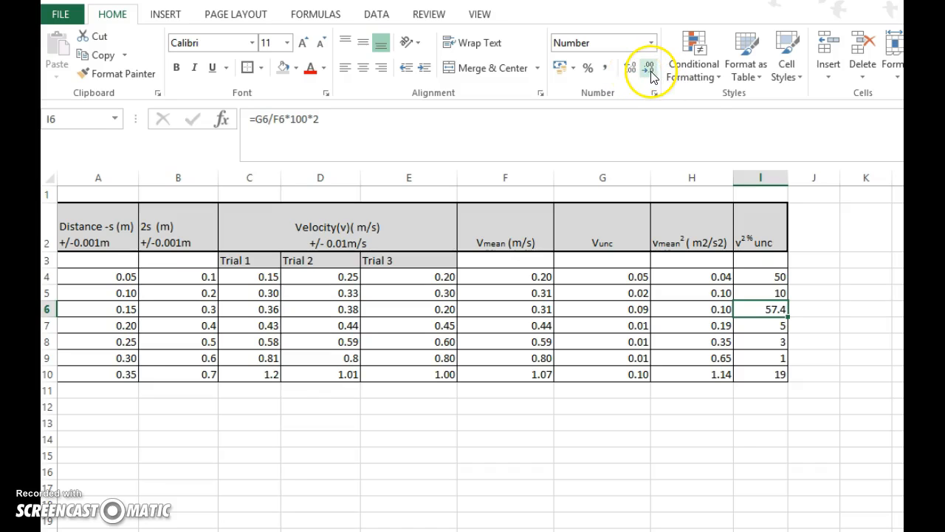
- Change the percentage uncertainty formula in I6 to =G6/F6*I100*2
{"action": "double_click", "coordinate": [775, 311]}
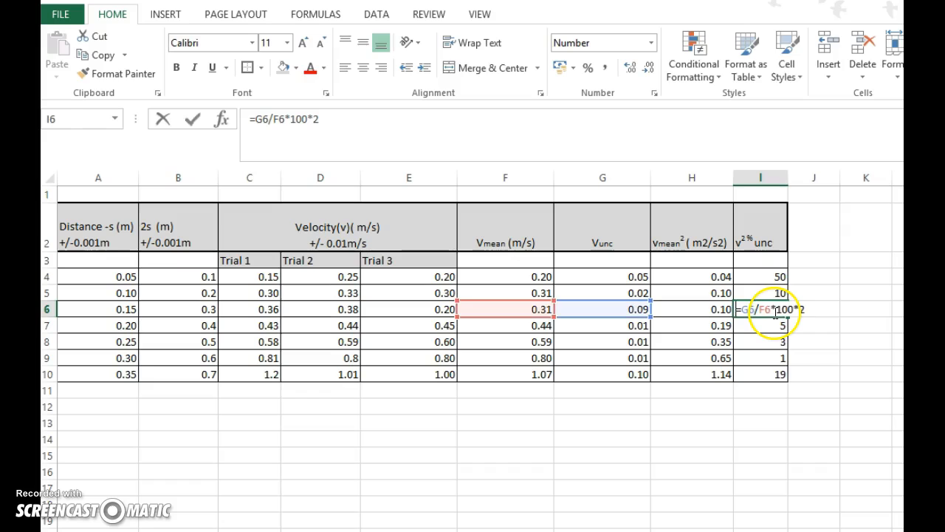
{"action": "left_click", "coordinate": [770, 388]}
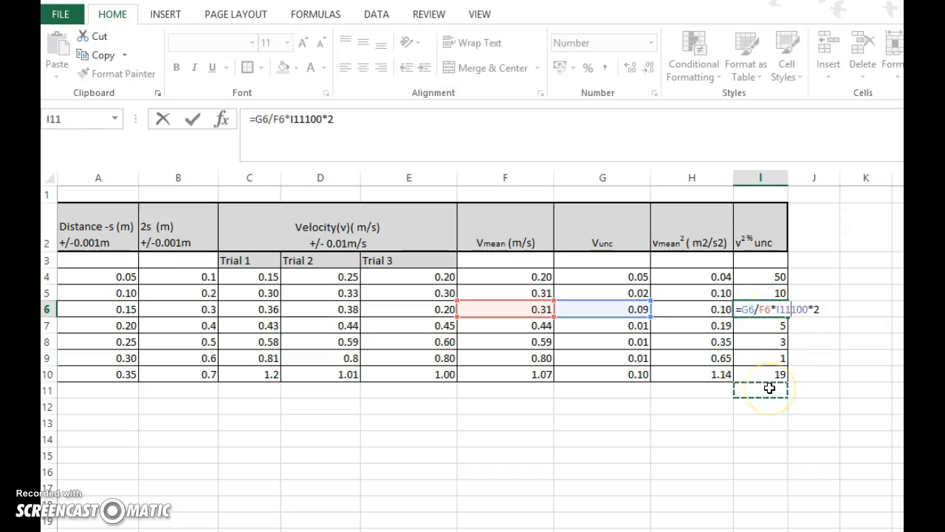
{"action": "key", "text": "BackSpace"}
{"action": "key", "text": "BackSpace"}
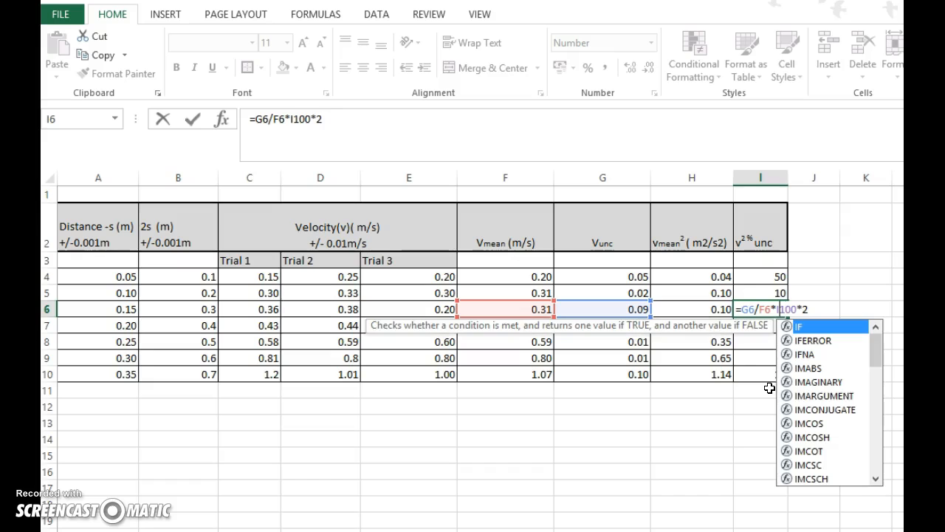
{"action": "key", "text": "Return"}
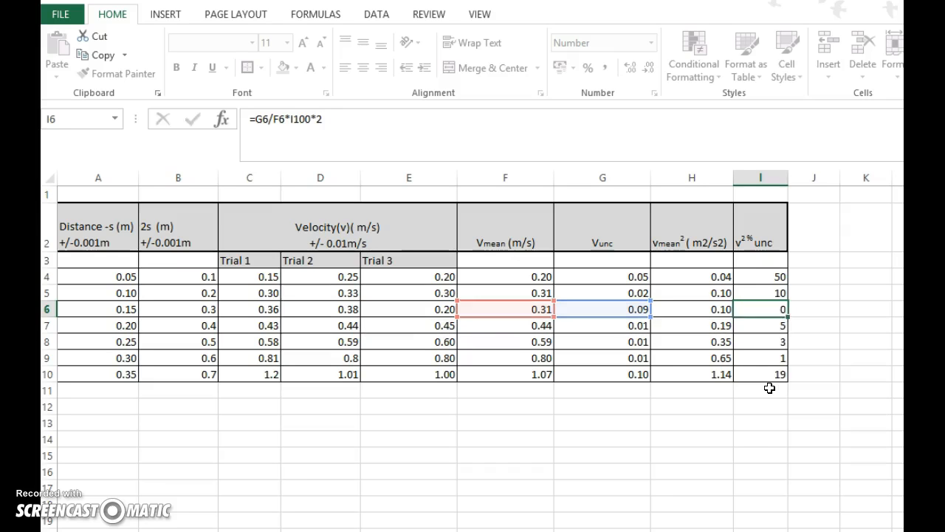